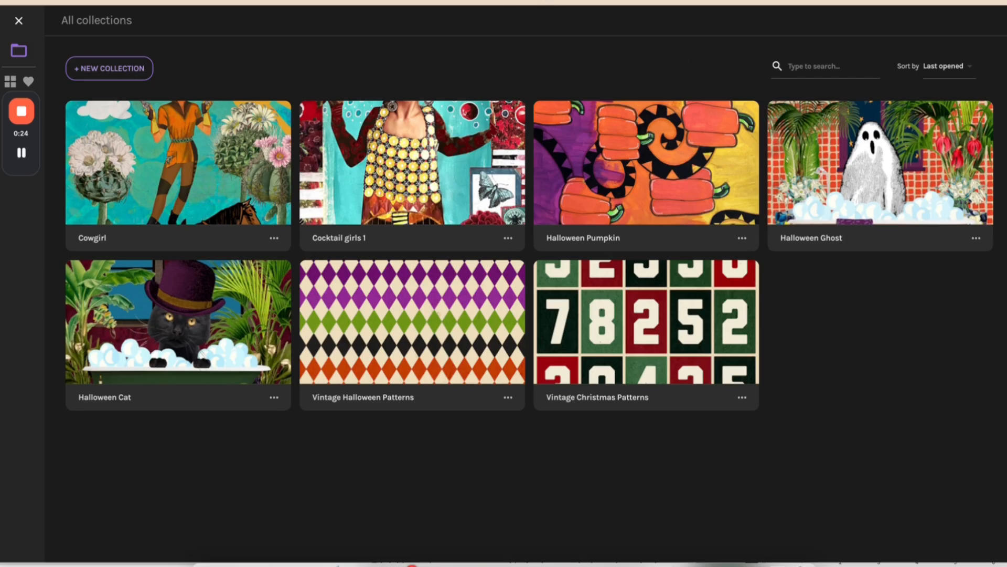
Switch to the WordPress draft post and review its cowboy scrapbook patterns and the cowgirl artwork section.
{"action": "key", "text": "ctrl+Tab"}
{"action": "scroll", "coordinate": [541, 166], "scroll_direction": "down", "scroll_amount": 2}
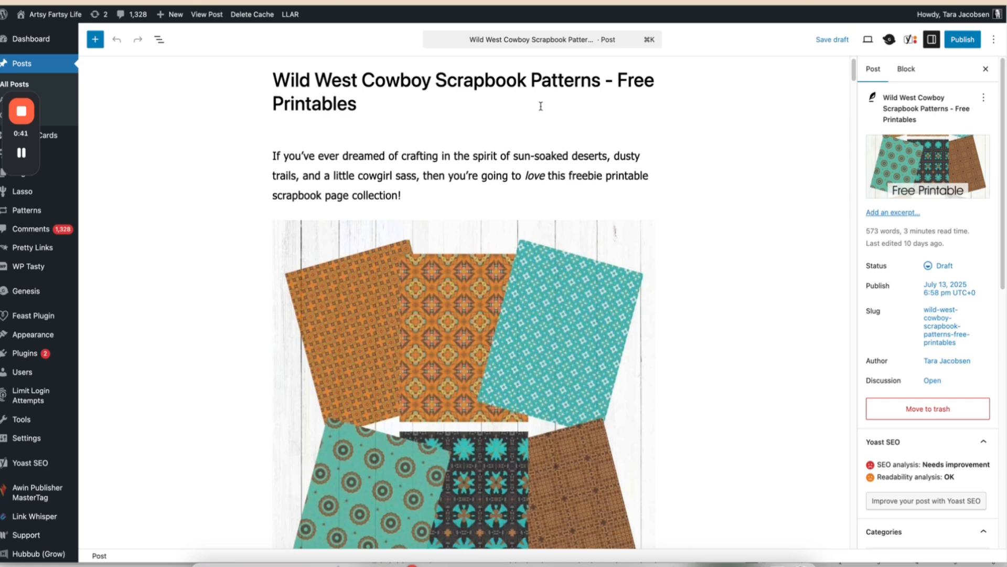
{"action": "scroll", "coordinate": [536, 118], "scroll_direction": "down", "scroll_amount": 15}
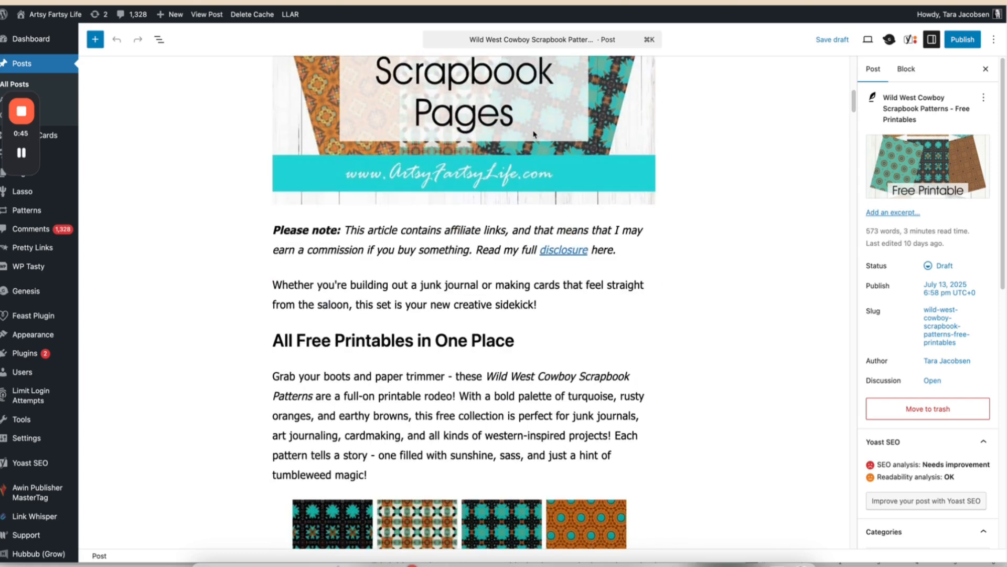
{"action": "scroll", "coordinate": [533, 131], "scroll_direction": "down", "scroll_amount": 12}
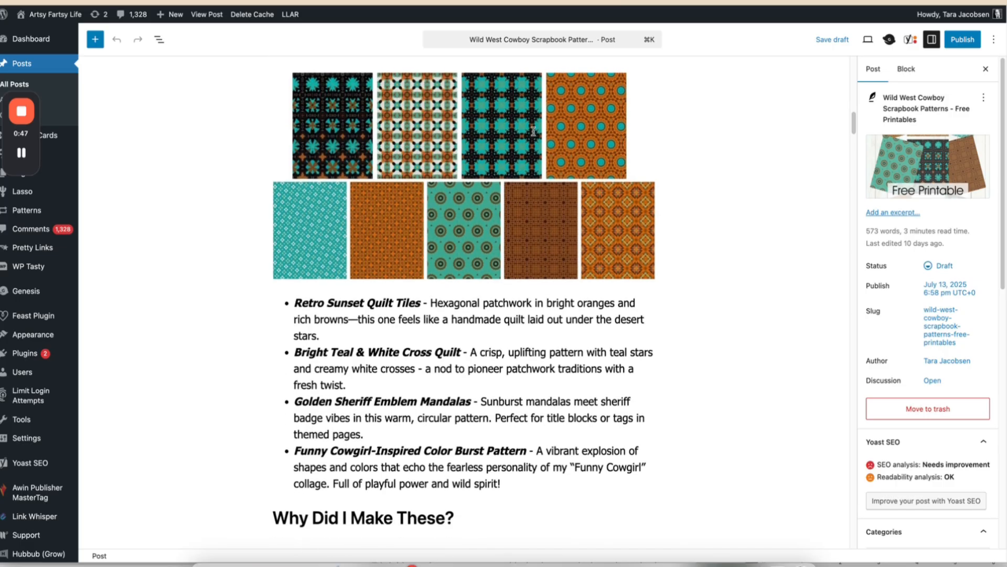
{"action": "scroll", "coordinate": [533, 134], "scroll_direction": "down", "scroll_amount": 14}
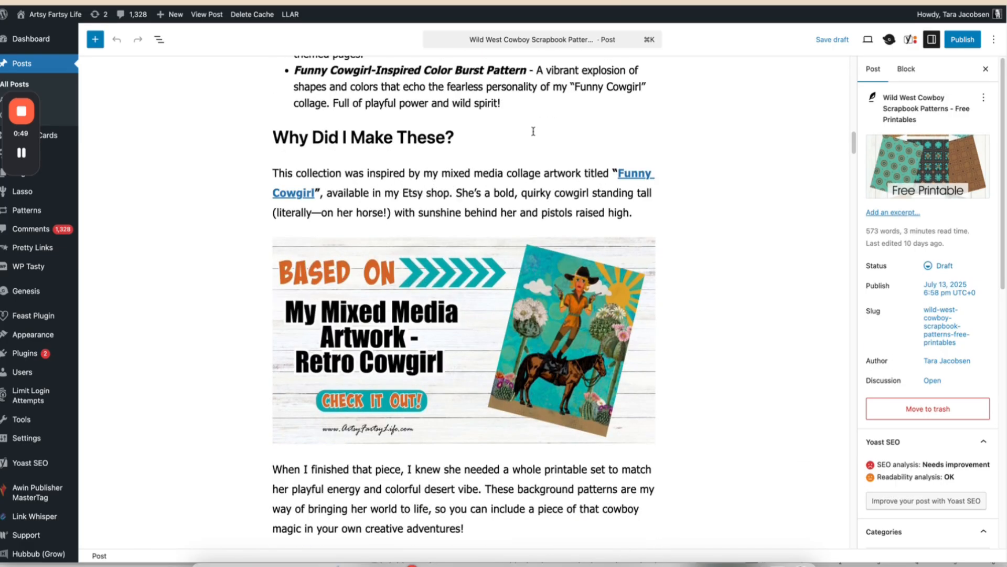
{"action": "scroll", "coordinate": [533, 134], "scroll_direction": "up", "scroll_amount": 20}
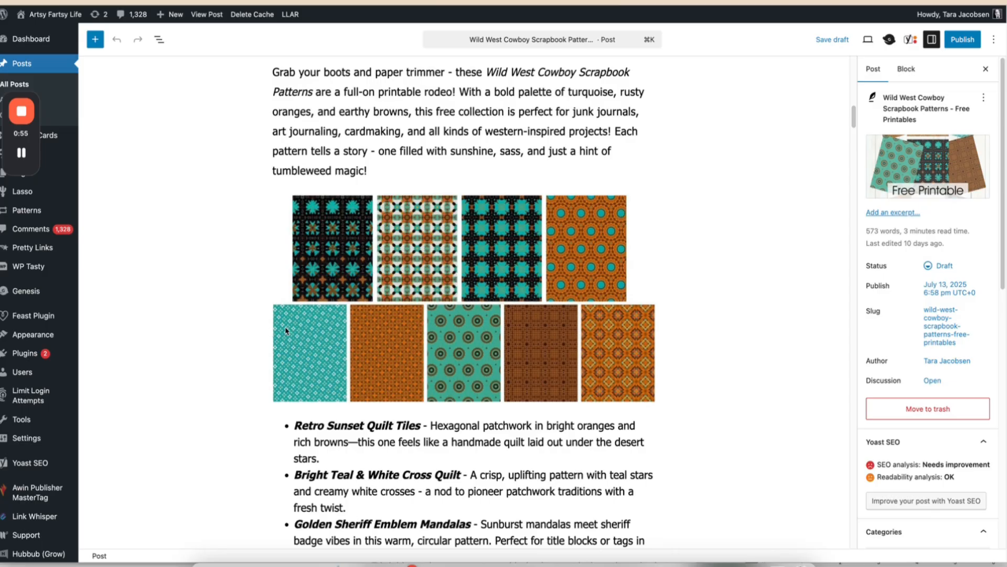
{"action": "scroll", "coordinate": [391, 329], "scroll_direction": "down", "scroll_amount": 20}
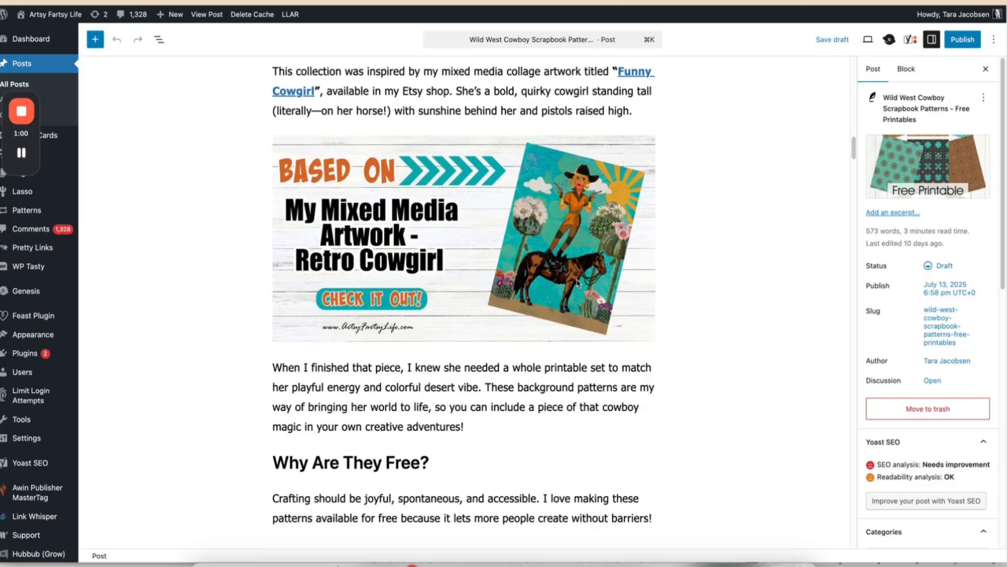
Open the Etsy listing linked from the Retro Cowgirl artwork banner, then return to the draft post's pattern gallery.
{"action": "left_click", "coordinate": [572, 283]}
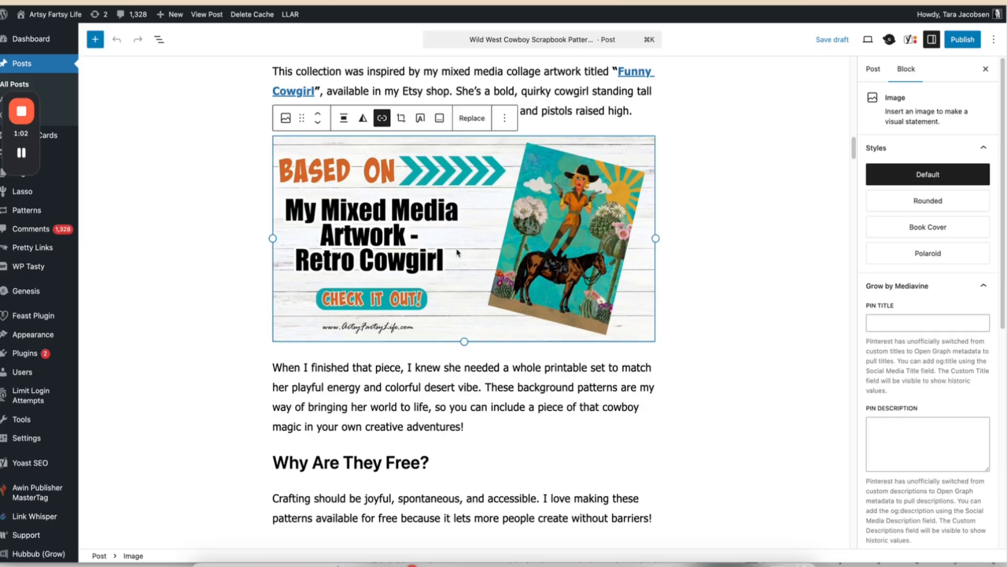
{"action": "left_click", "coordinate": [382, 117]}
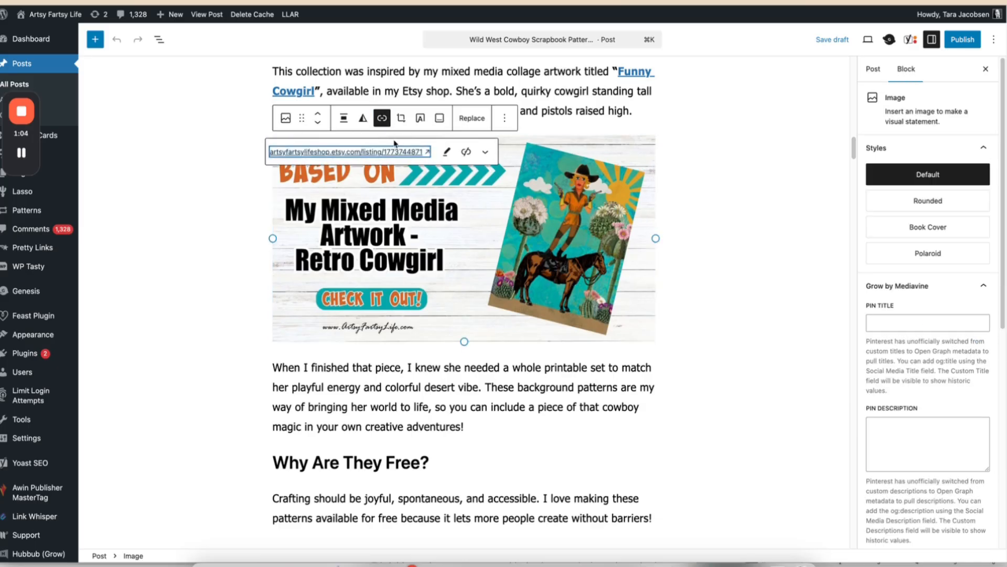
{"action": "left_click", "coordinate": [412, 155]}
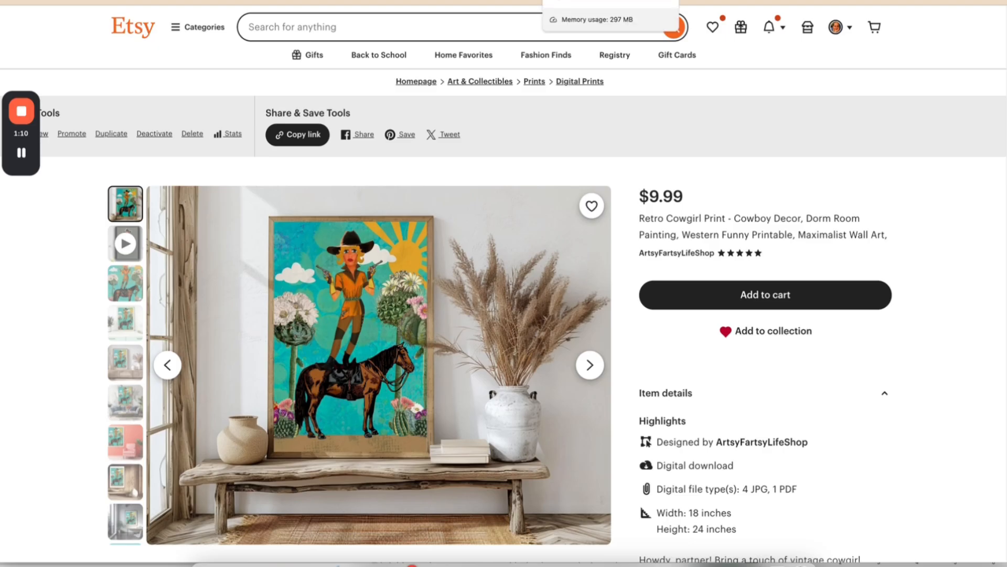
{"action": "left_click", "coordinate": [583, 1]}
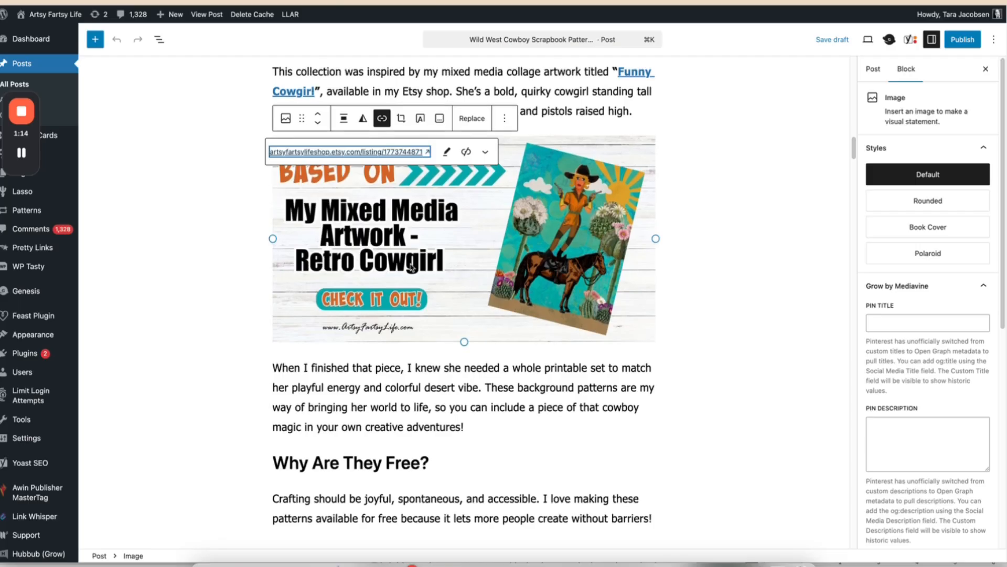
{"action": "scroll", "coordinate": [410, 264], "scroll_direction": "up", "scroll_amount": 13}
{"action": "scroll", "coordinate": [410, 265], "scroll_direction": "down", "scroll_amount": 4}
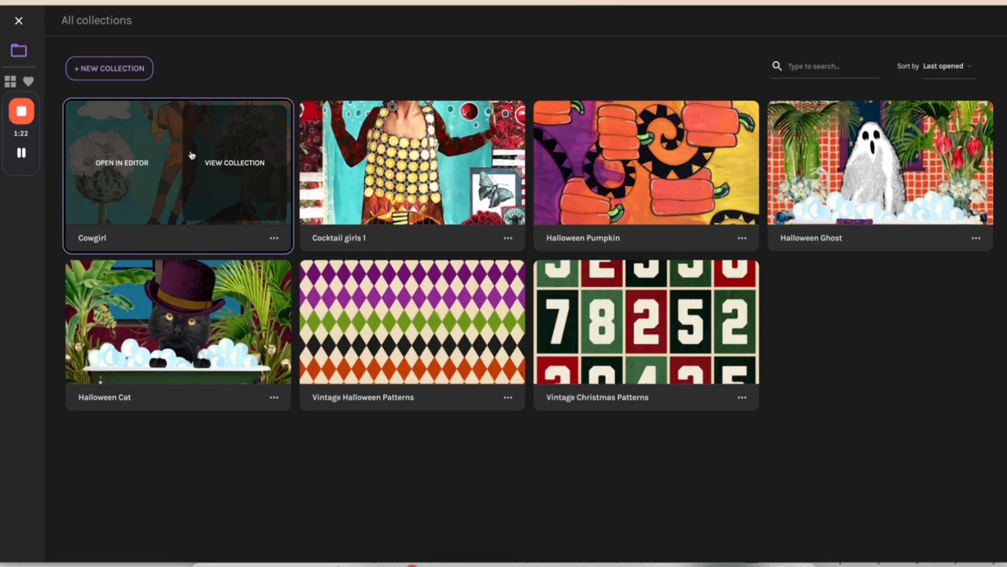
Switch back to Repper, view the Cowgirl collection's organizing options, and load its first Cross pattern in the editor.
{"action": "left_click", "coordinate": [191, 155]}
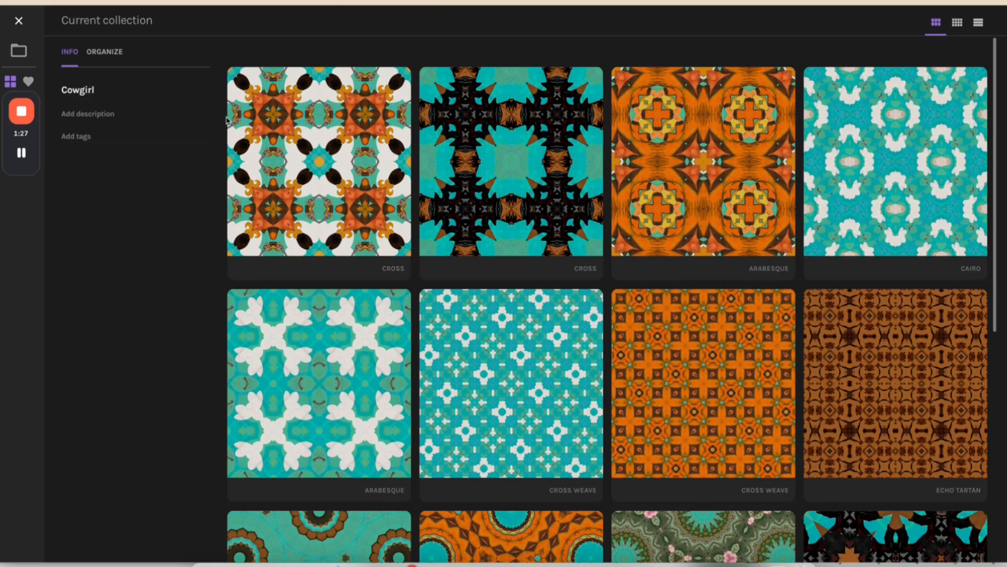
{"action": "left_click", "coordinate": [105, 51]}
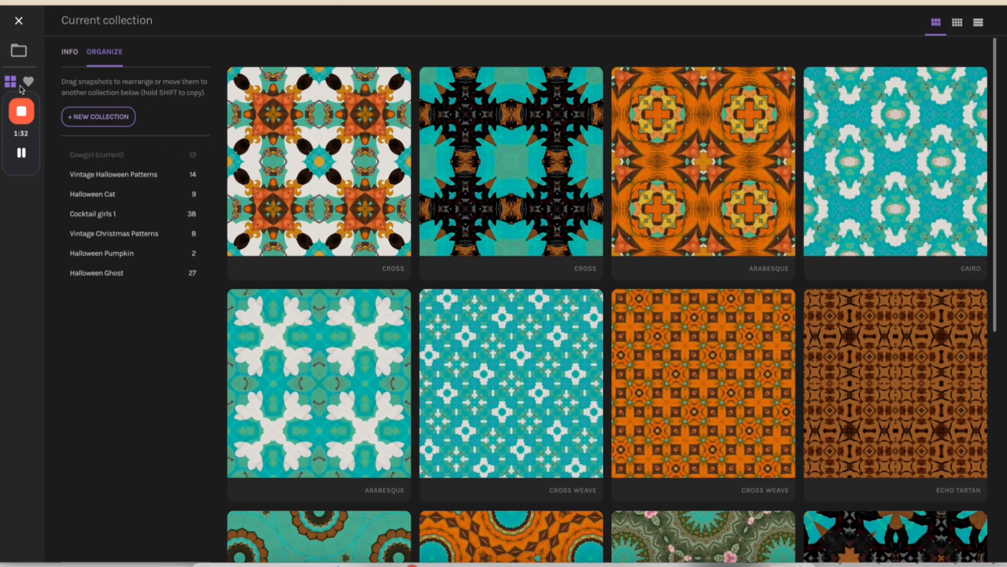
{"action": "left_click", "coordinate": [349, 188]}
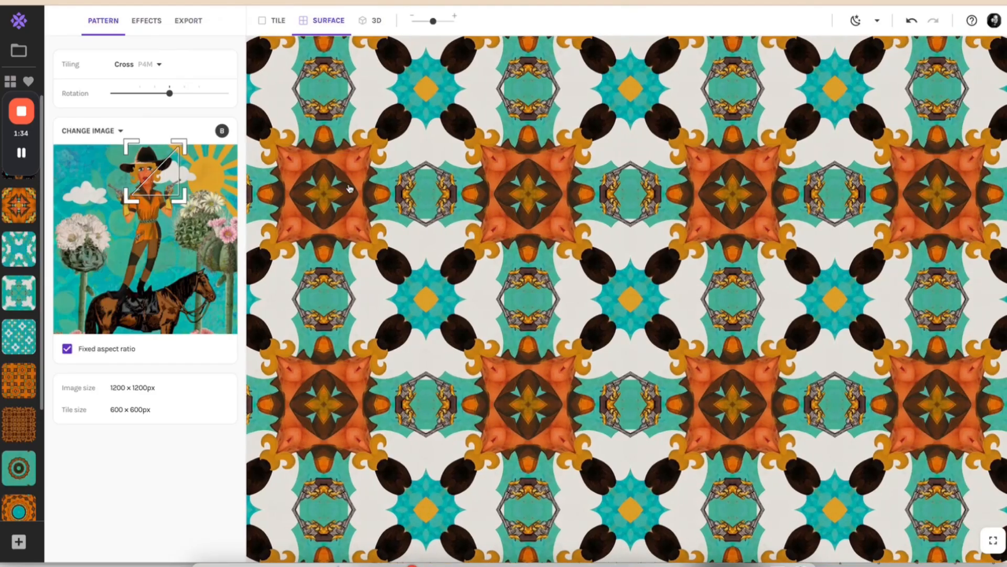
Move the sample area down onto the cowgirl's torso and set the tiling to Bloom.
{"action": "left_click_drag", "start_coordinate": [149, 180], "coordinate": [140, 223]}
{"action": "left_click", "coordinate": [159, 66]}
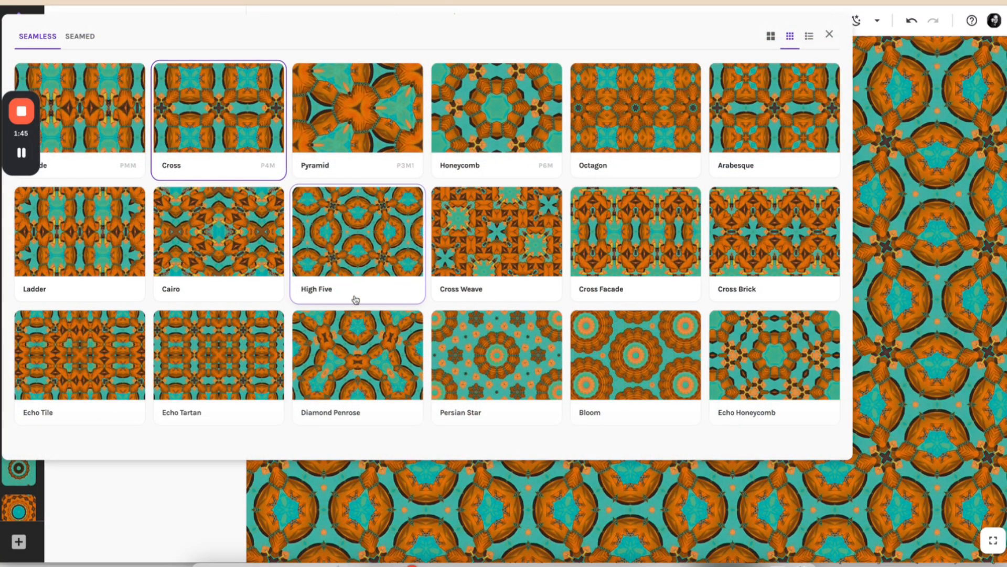
{"action": "left_click", "coordinate": [620, 362]}
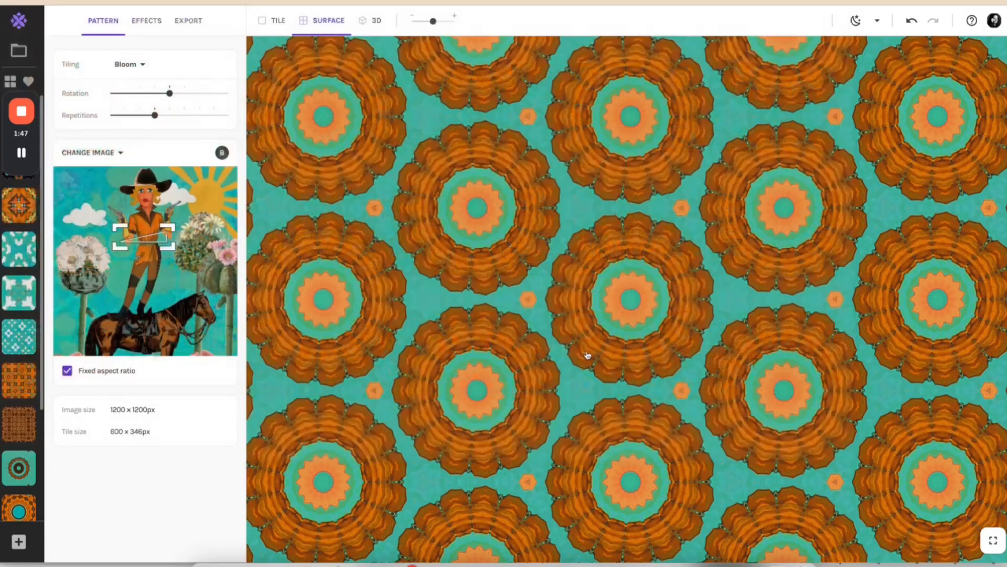
Move the sample area to the cowgirl's boots just above the horse and save the pattern to the collection.
{"action": "left_click_drag", "start_coordinate": [146, 240], "coordinate": [140, 286]}
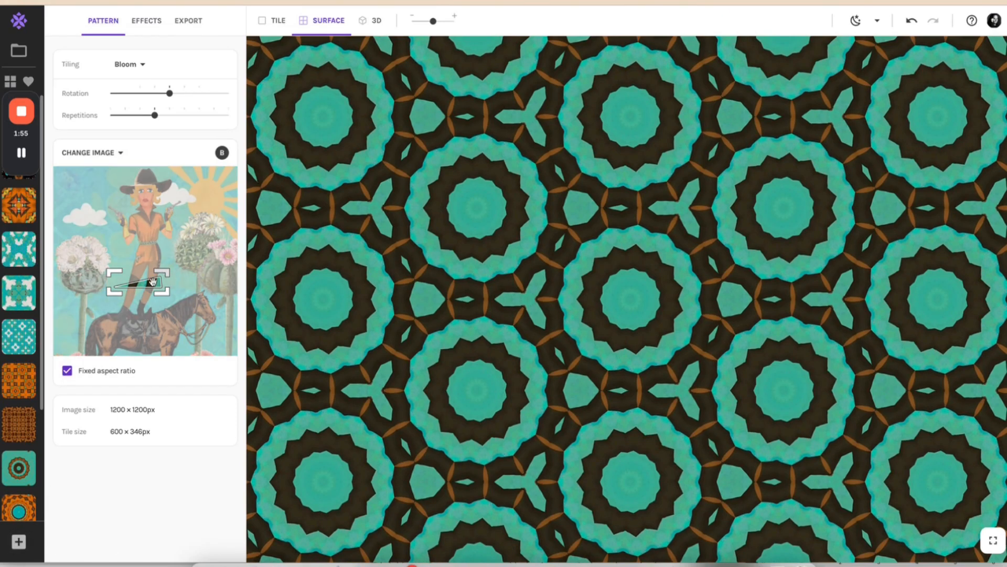
{"action": "left_click_drag", "start_coordinate": [152, 284], "coordinate": [153, 301]}
{"action": "left_click", "coordinate": [19, 541]}
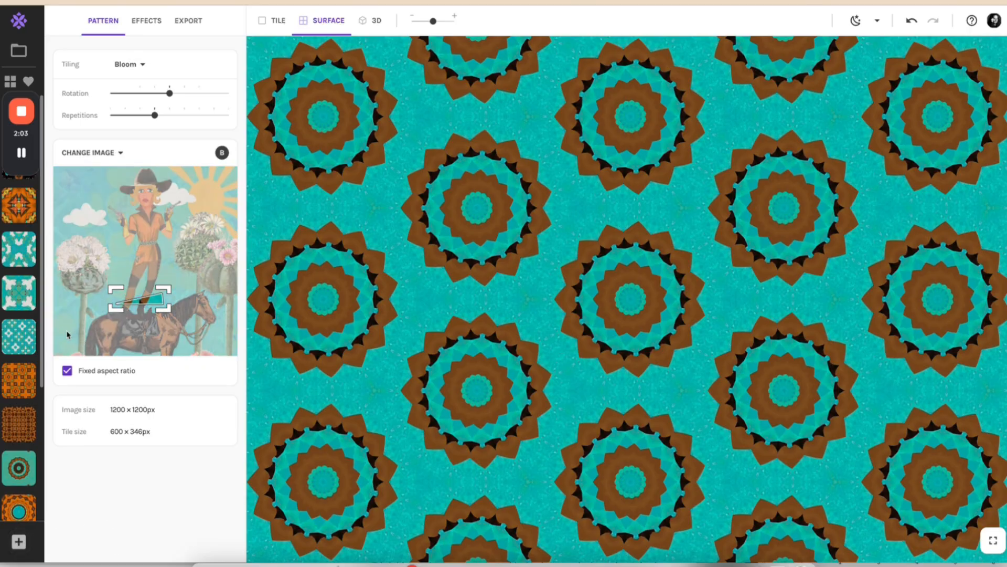
Scale the Bloom pattern down to much smaller repeats across the surface and save it as another snapshot.
{"action": "scroll", "coordinate": [21, 367], "scroll_direction": "down", "scroll_amount": 4}
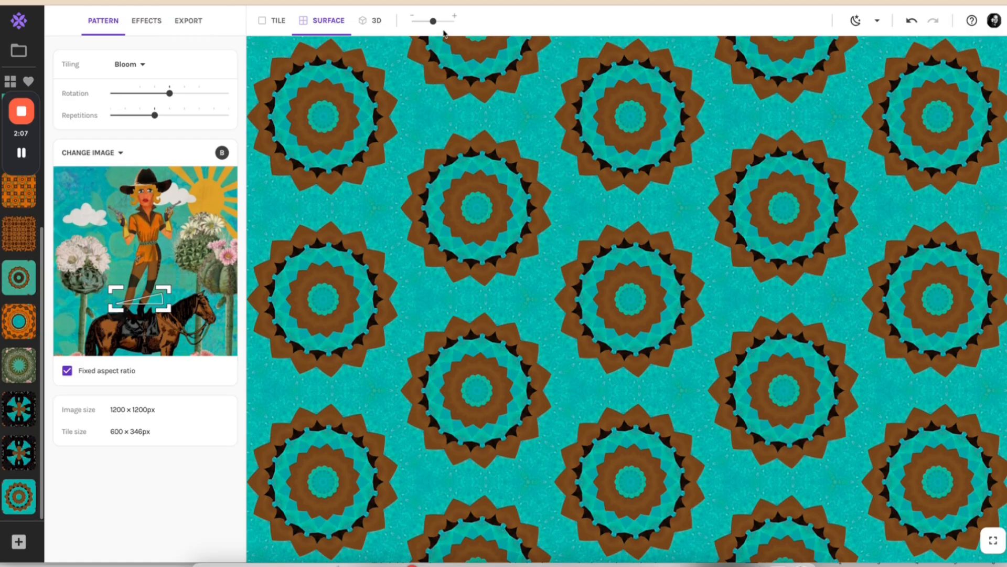
{"action": "left_click_drag", "start_coordinate": [433, 21], "coordinate": [396, 29]}
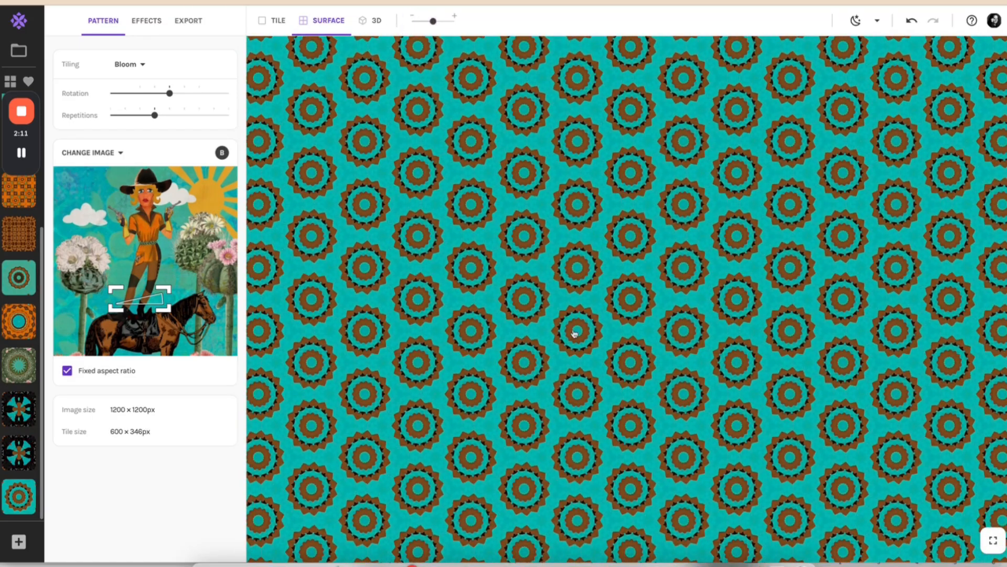
{"action": "left_click", "coordinate": [18, 542]}
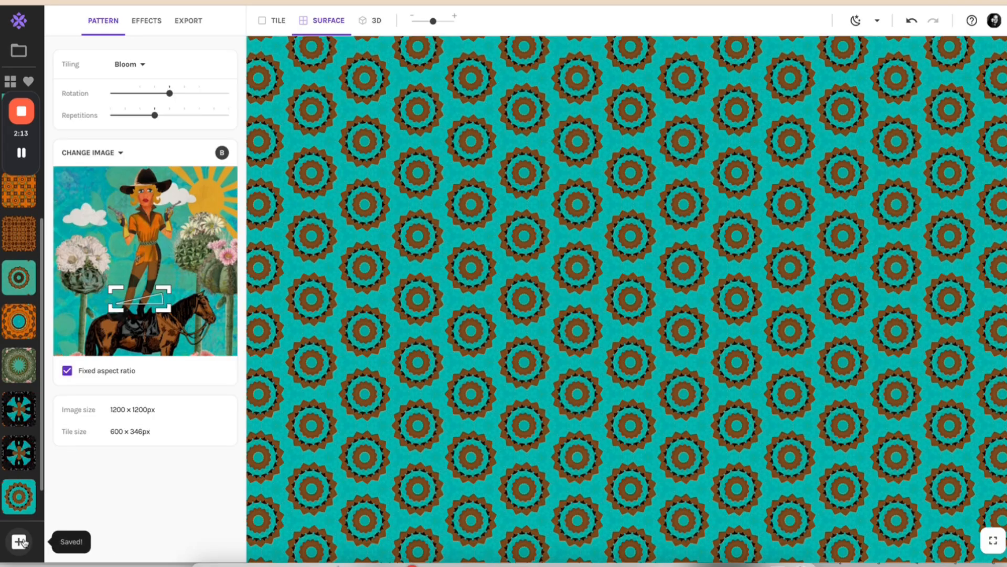
Load the last two saved Bloom snapshots in turn to compare their large and small repeats.
{"action": "scroll", "coordinate": [33, 435], "scroll_direction": "down", "scroll_amount": 1}
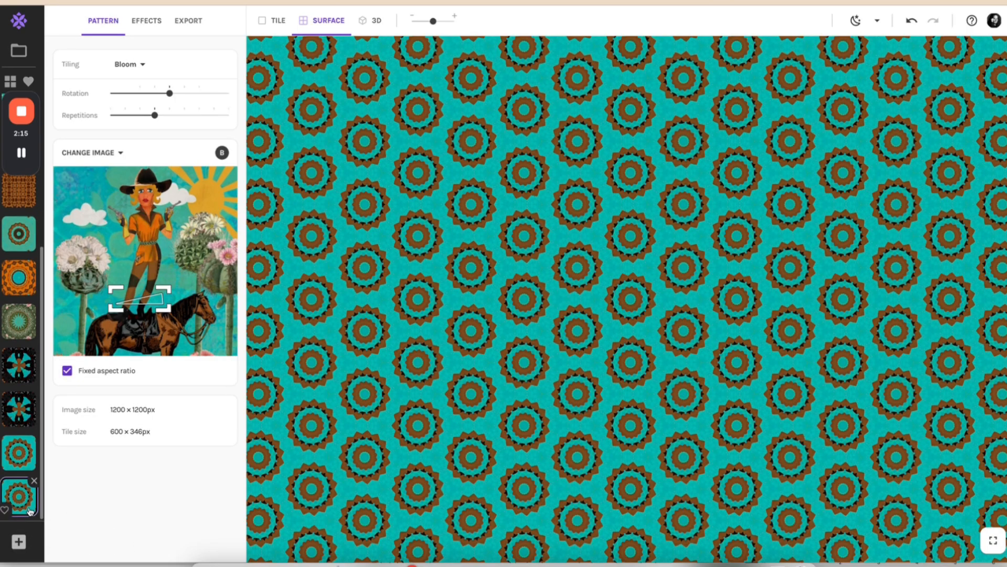
{"action": "left_click", "coordinate": [22, 458]}
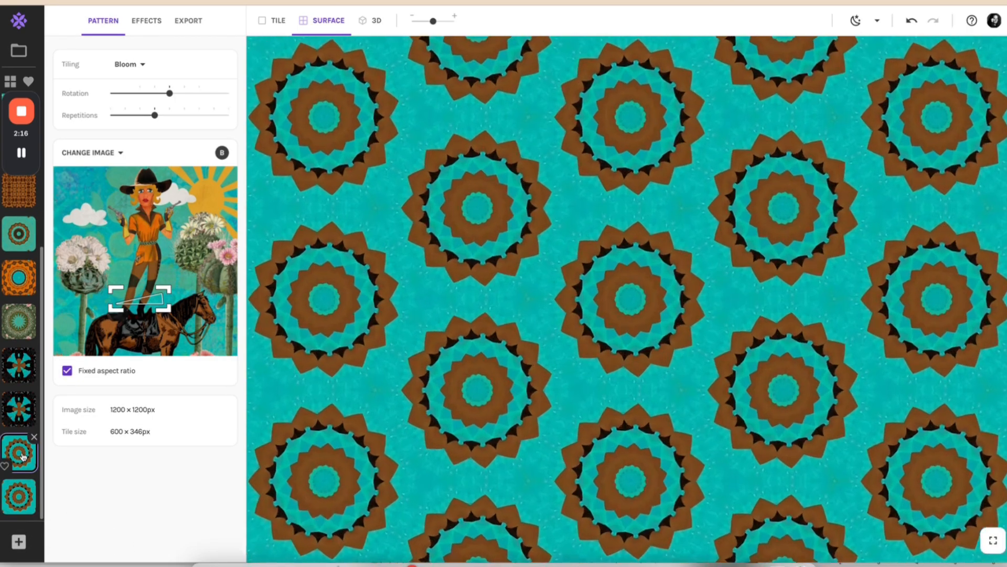
{"action": "left_click", "coordinate": [27, 510]}
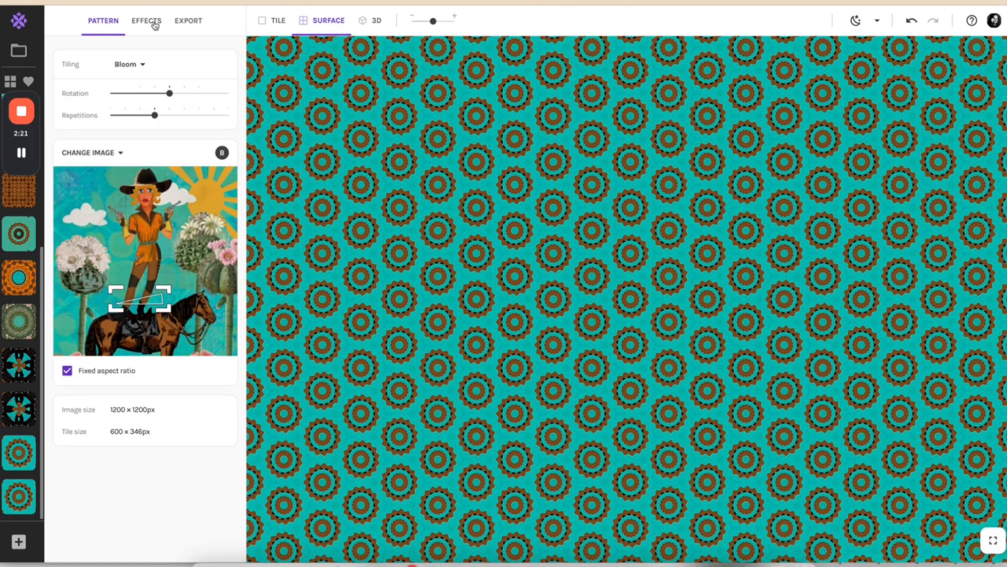
Set the tiling to Cross with a 125 x 125 px tile sampled at the boots and show the single tile.
{"action": "left_click", "coordinate": [152, 22]}
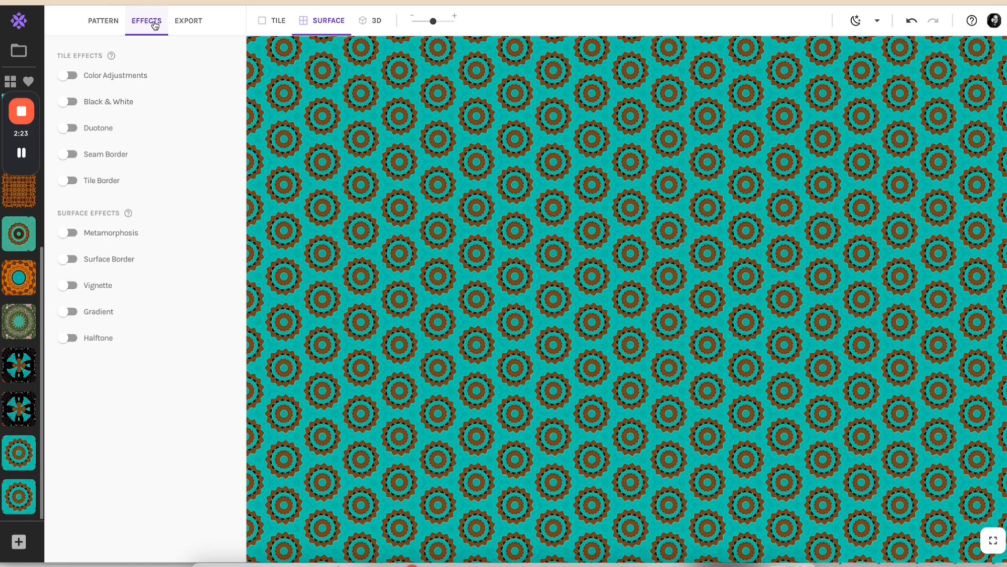
{"action": "left_click", "coordinate": [92, 21]}
{"action": "left_click", "coordinate": [130, 63]}
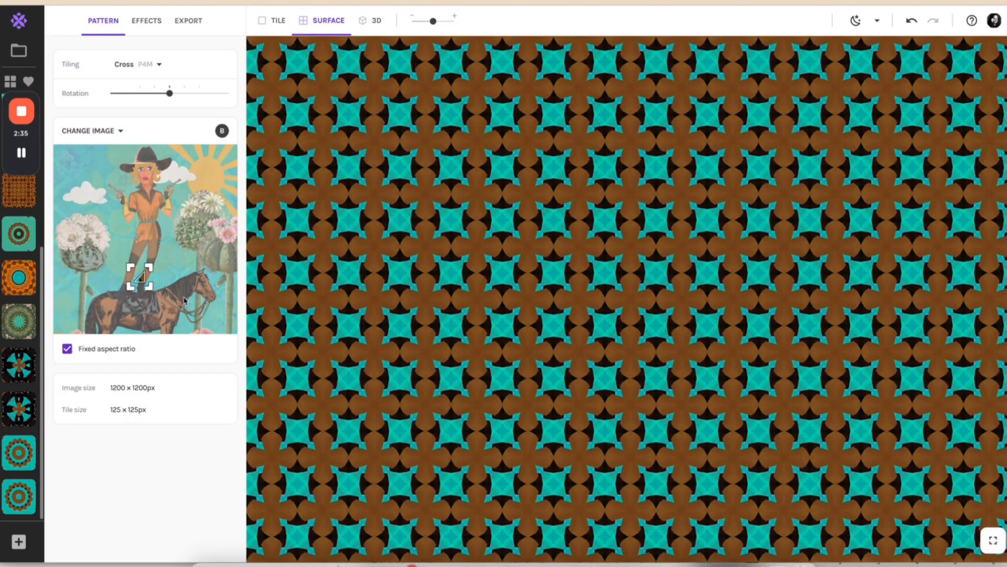
{"action": "left_click", "coordinate": [273, 20]}
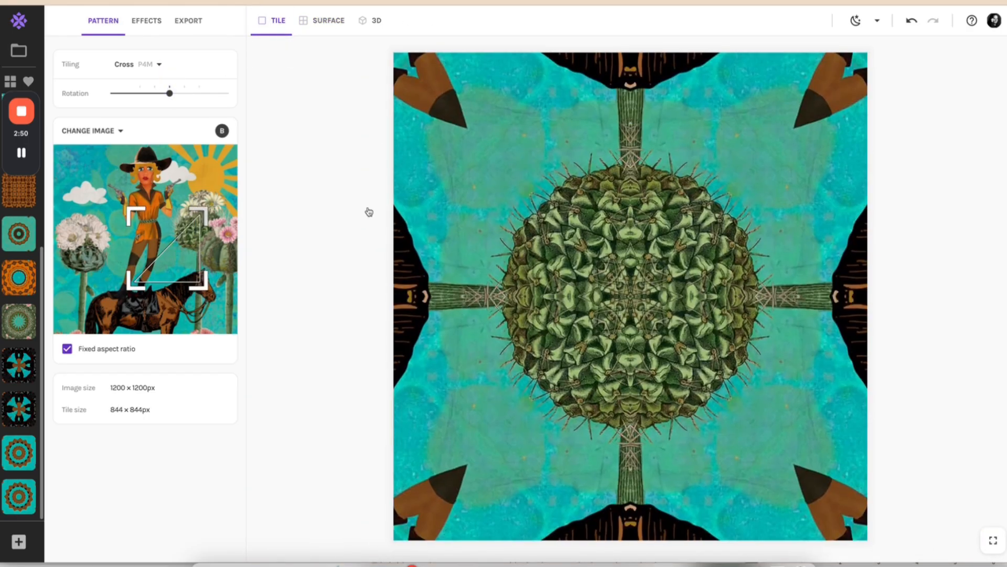
Resize the sample area down to a 69 x 69 px tile and show the Cross pattern as a full surface.
{"action": "scroll", "coordinate": [427, 202], "scroll_direction": "down", "scroll_amount": 5}
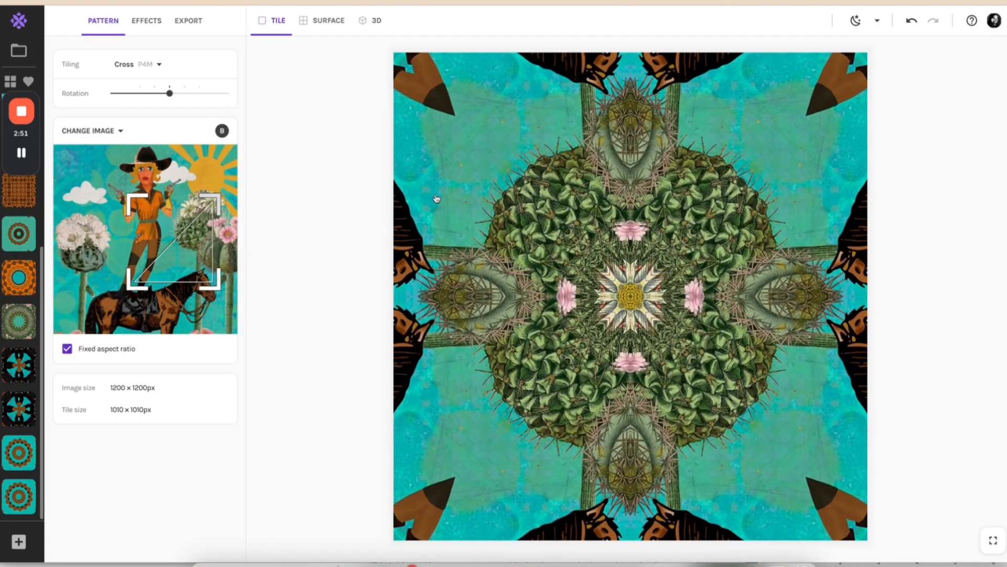
{"action": "scroll", "coordinate": [446, 195], "scroll_direction": "up", "scroll_amount": 5}
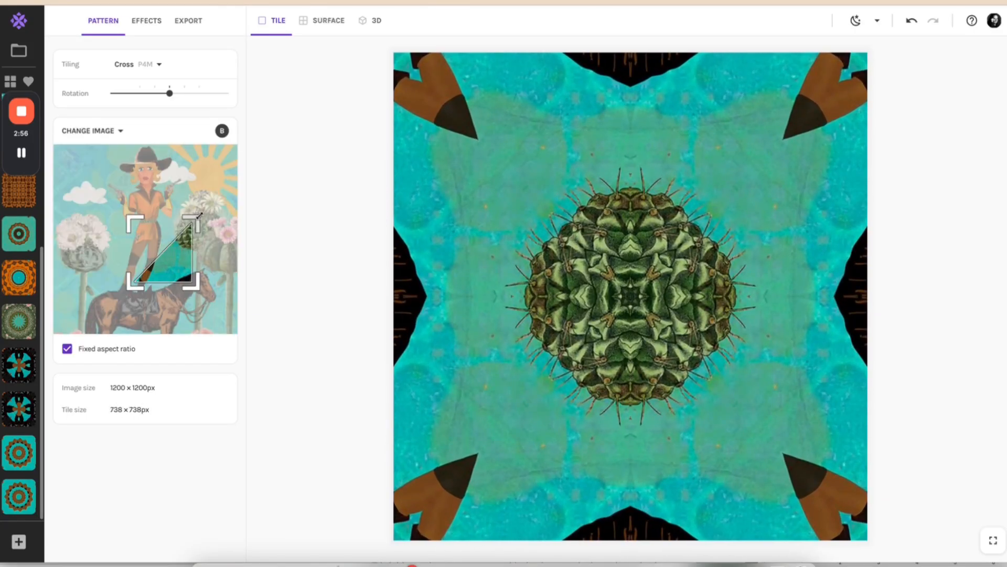
{"action": "left_click_drag", "start_coordinate": [199, 216], "coordinate": [84, 287]}
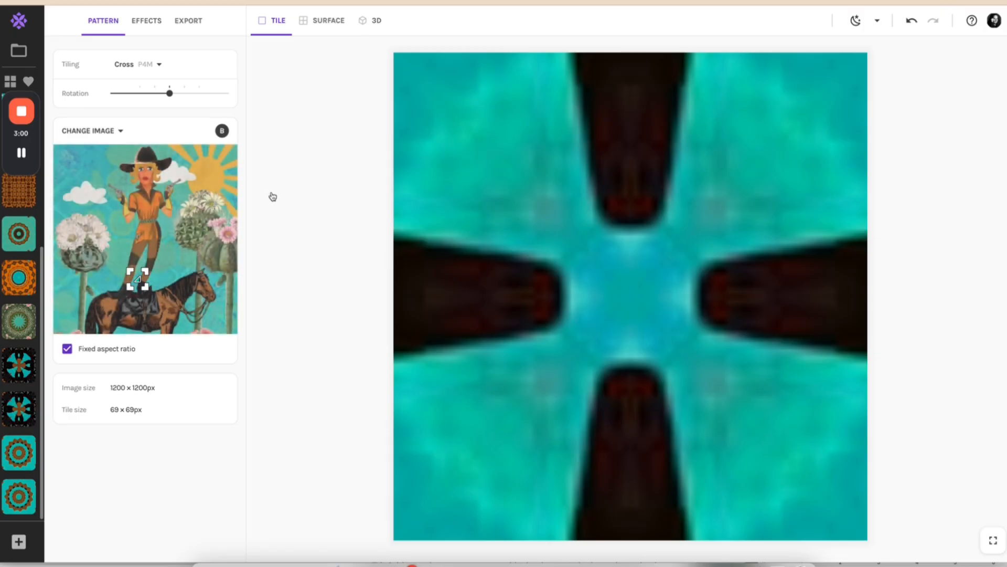
{"action": "left_click", "coordinate": [321, 20]}
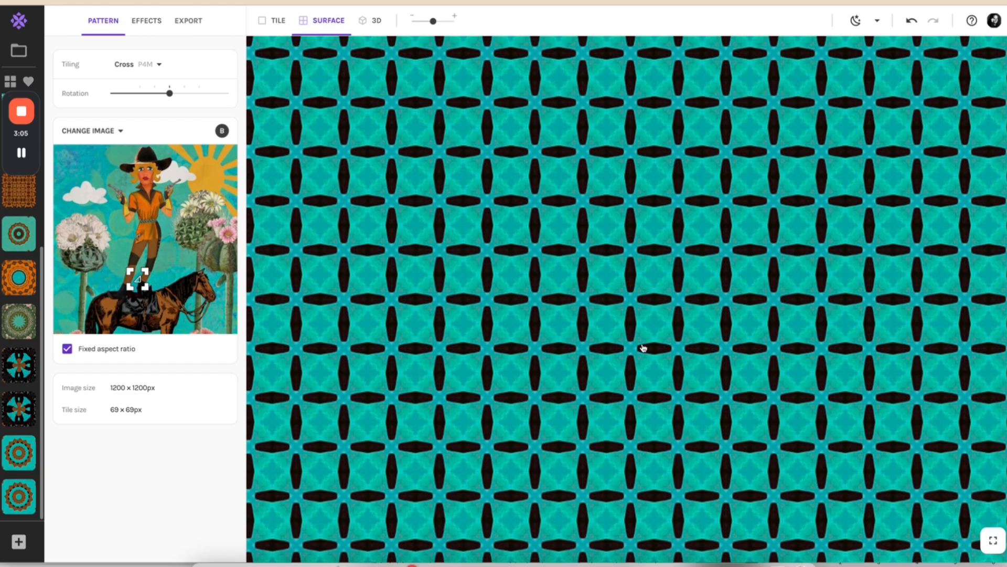
Preview the saved Bloom pattern in 3D on the upright cushion, then on the Dress mockup.
{"action": "left_click", "coordinate": [381, 26]}
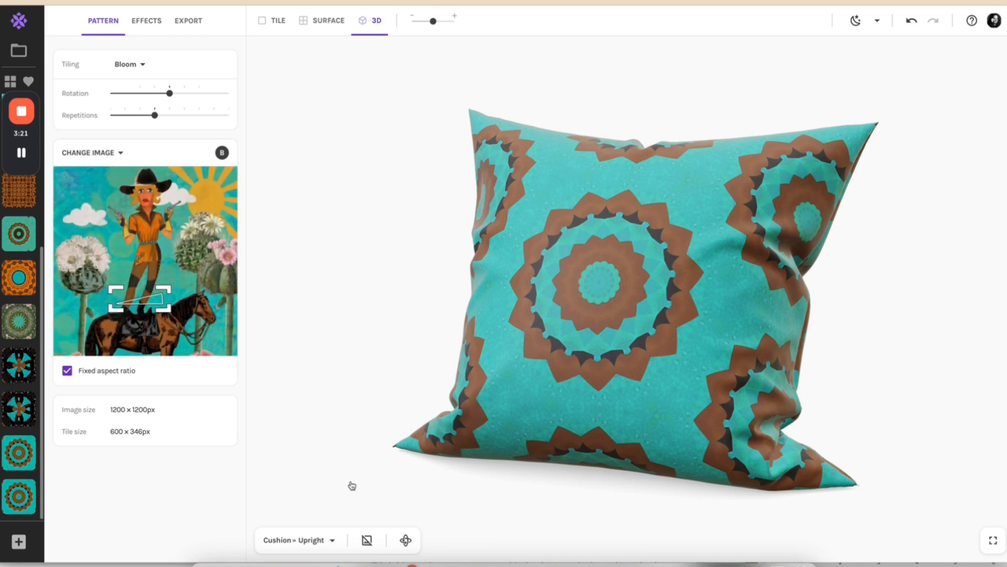
{"action": "left_click", "coordinate": [297, 540]}
{"action": "left_click", "coordinate": [311, 332]}
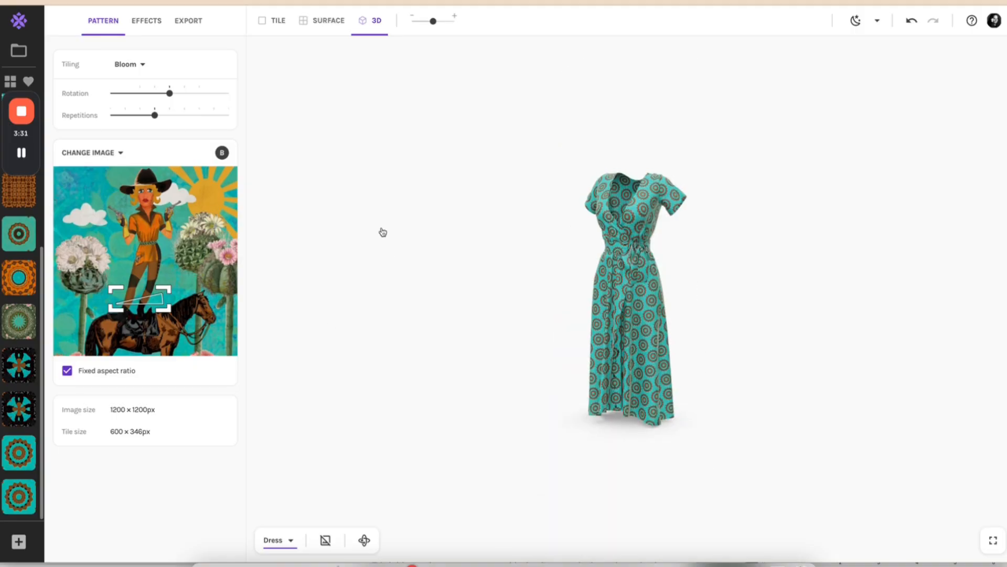
View the mermaid collage artwork in its browser tab, then return to the pattern editor.
{"action": "key", "text": "ctrl+Tab"}
{"action": "key", "text": "ctrl+Tab"}
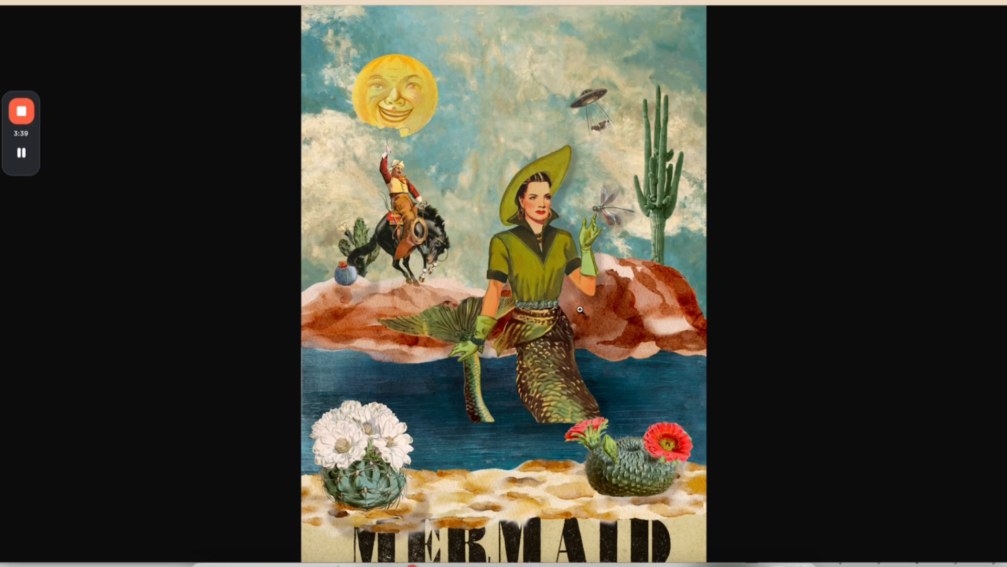
{"action": "key", "text": "ctrl+Tab"}
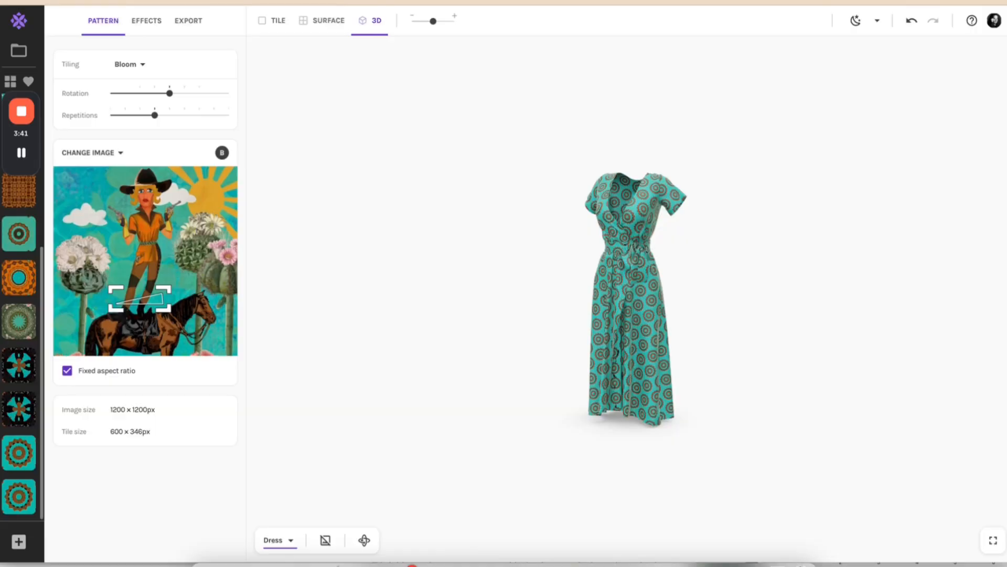
Create a new collection titled Mermaid Cowgirl.
{"action": "left_click", "coordinate": [15, 50]}
{"action": "left_click", "coordinate": [91, 71]}
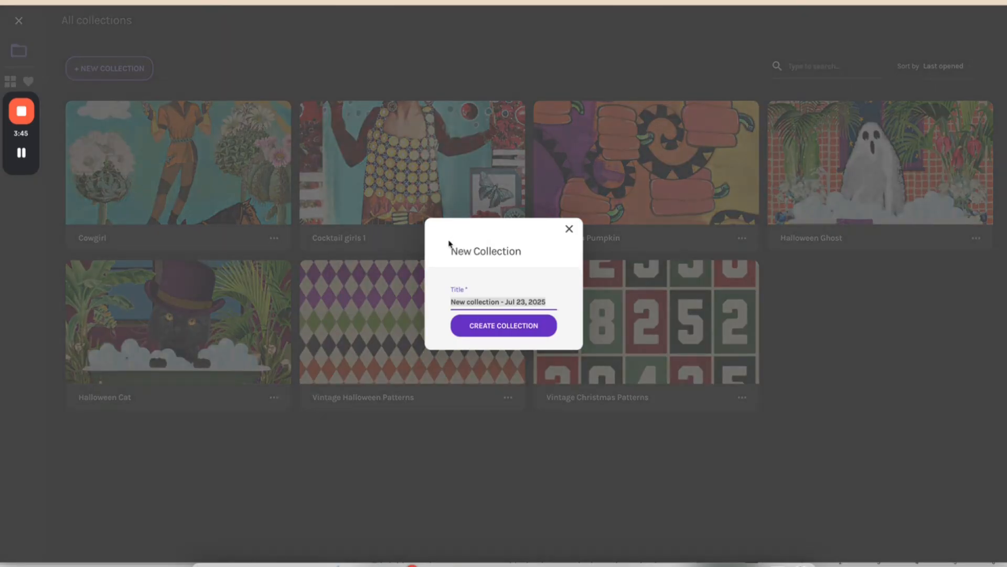
{"action": "type", "text": "Mermai"}
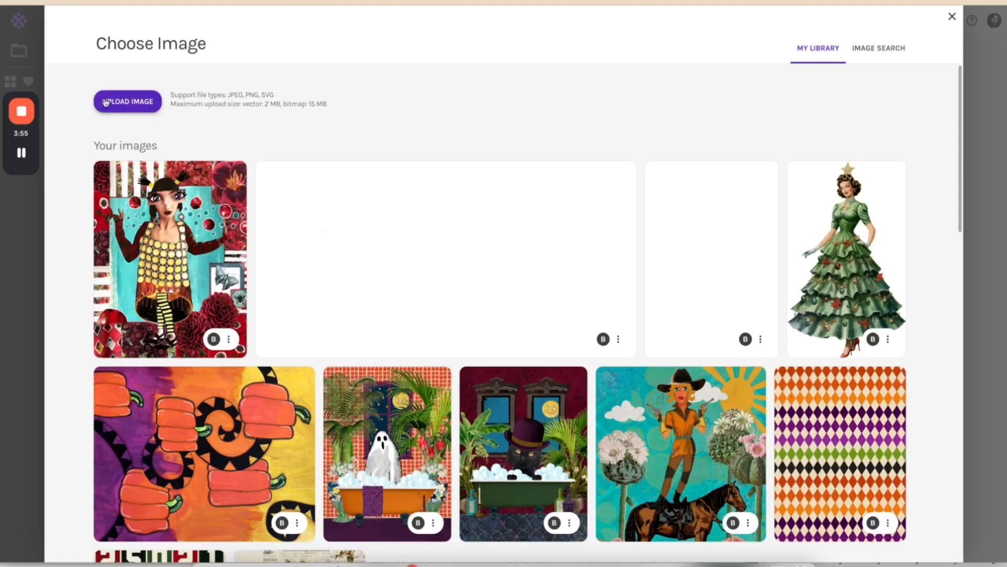
Upload the 5,400 x 7,200 px mermaid artwork PNG from Downloads as the collection's image and show the pattern as a full surface.
{"action": "left_click", "coordinate": [115, 102]}
{"action": "left_click", "coordinate": [133, 26]}
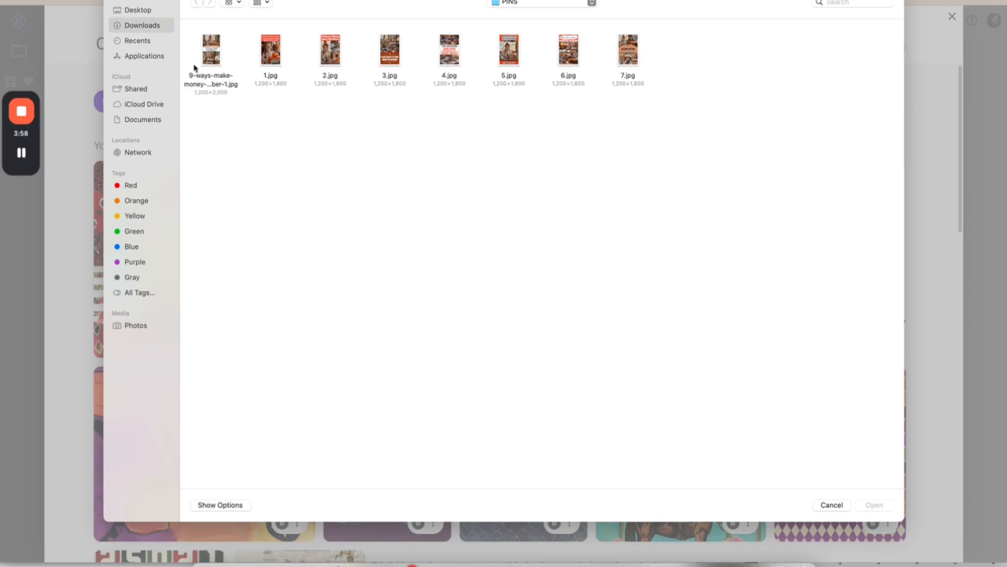
{"action": "left_click", "coordinate": [292, 57]}
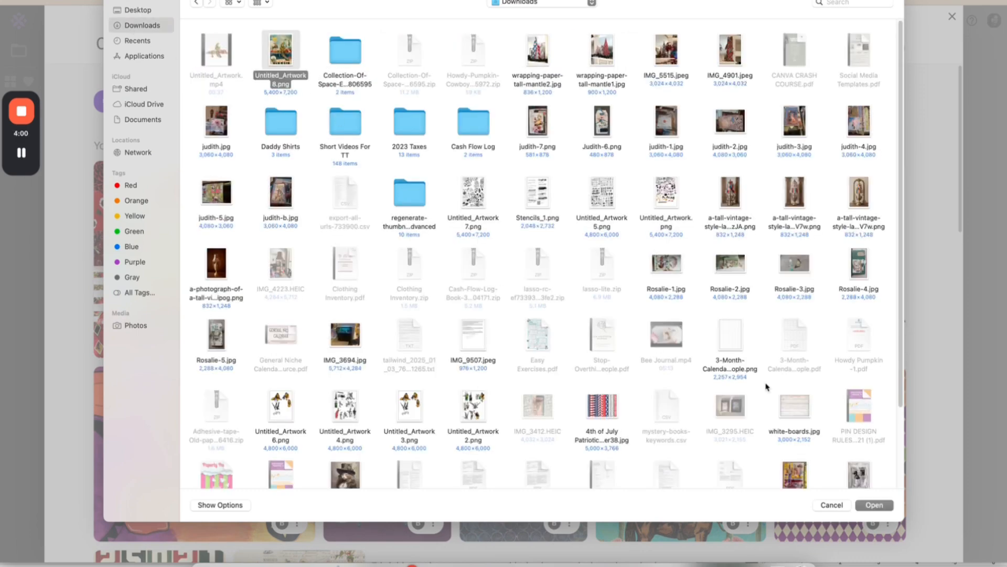
{"action": "left_click", "coordinate": [874, 505]}
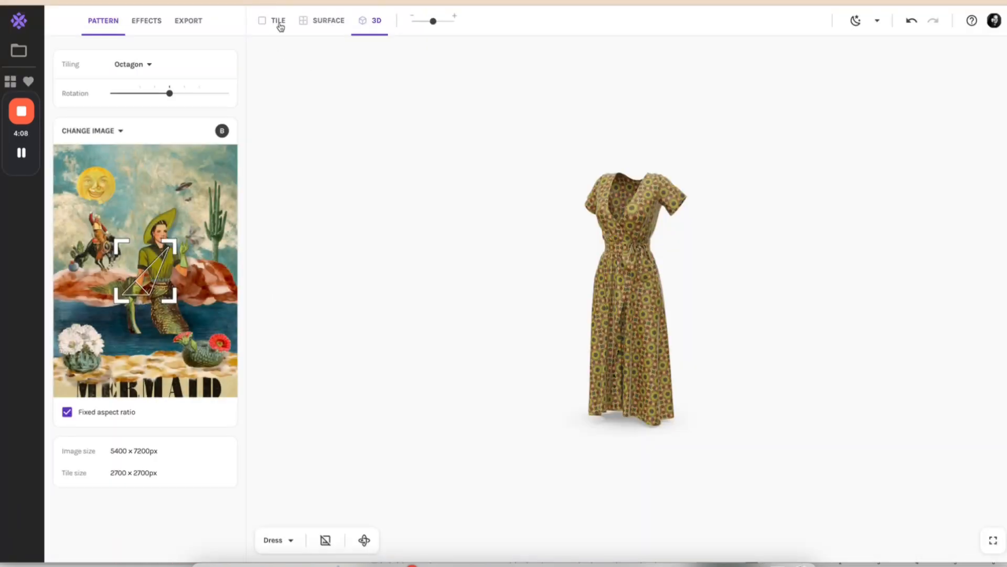
{"action": "left_click", "coordinate": [313, 24]}
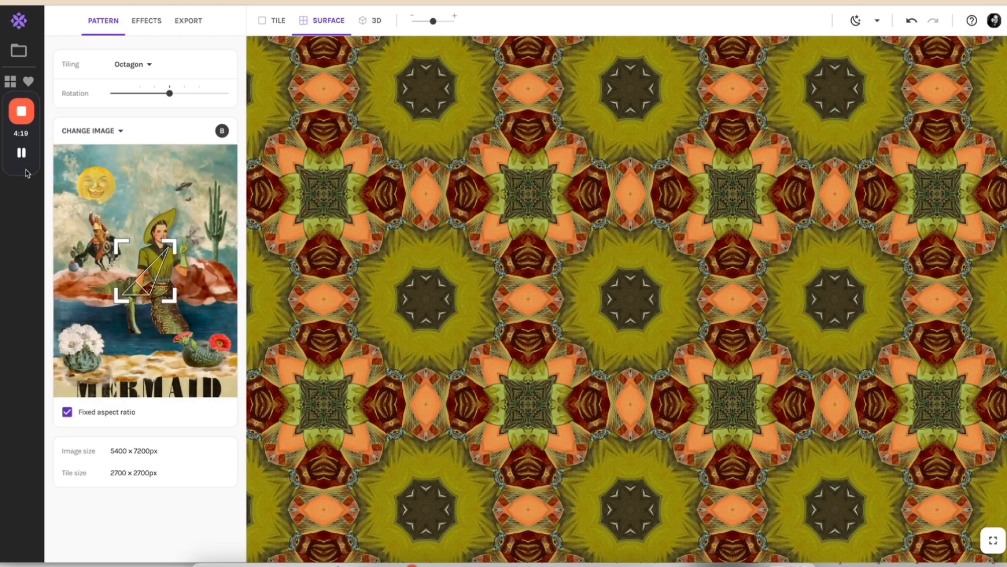
Shrink the Octagon sample area to an 887 x 887 px tile over the sky beside the mermaid's hat and save a snapshot.
{"action": "mouse_move", "coordinate": [26, 172]}
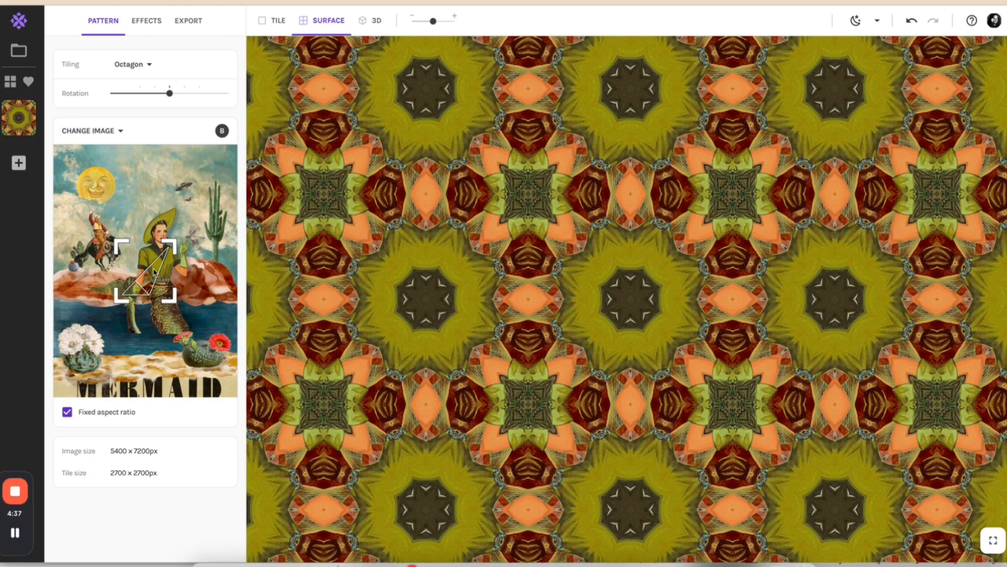
{"action": "left_click_drag", "start_coordinate": [159, 266], "coordinate": [155, 219]}
{"action": "left_click_drag", "start_coordinate": [151, 224], "coordinate": [154, 222]}
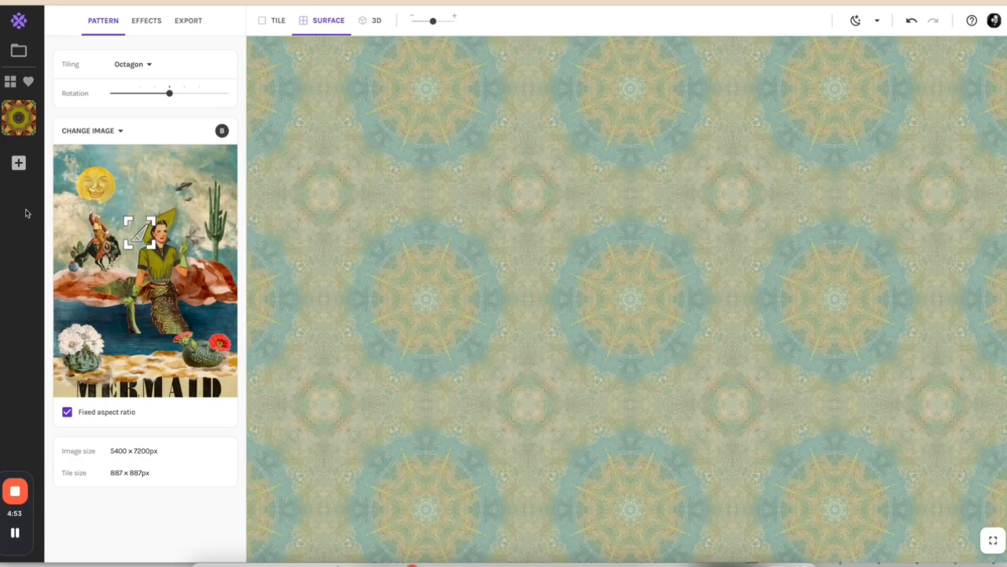
{"action": "left_click", "coordinate": [18, 163]}
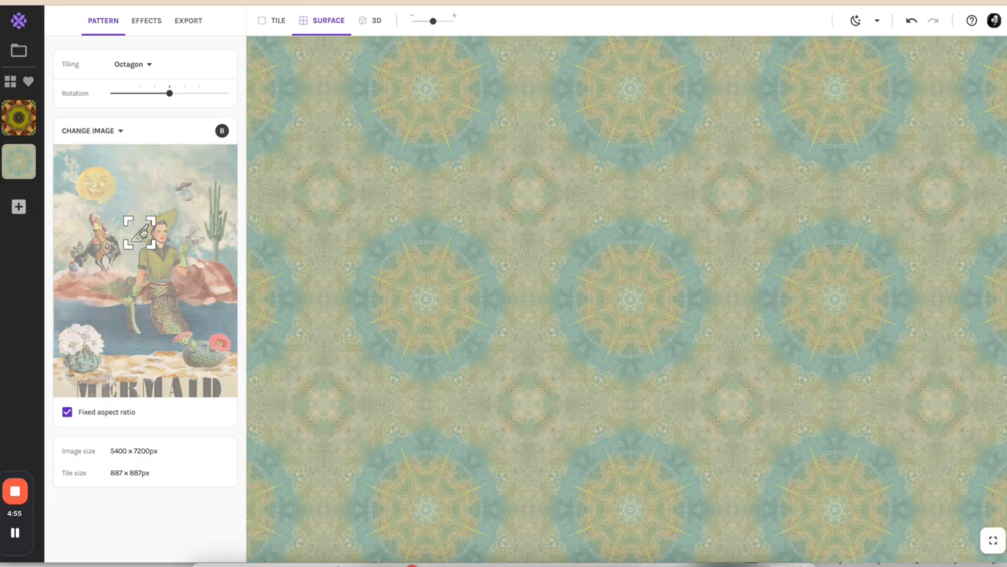
Move the sample area to the tip of the mermaid's hat, set the tiling to Bloom and save a snapshot.
{"action": "left_click_drag", "start_coordinate": [141, 232], "coordinate": [179, 216]}
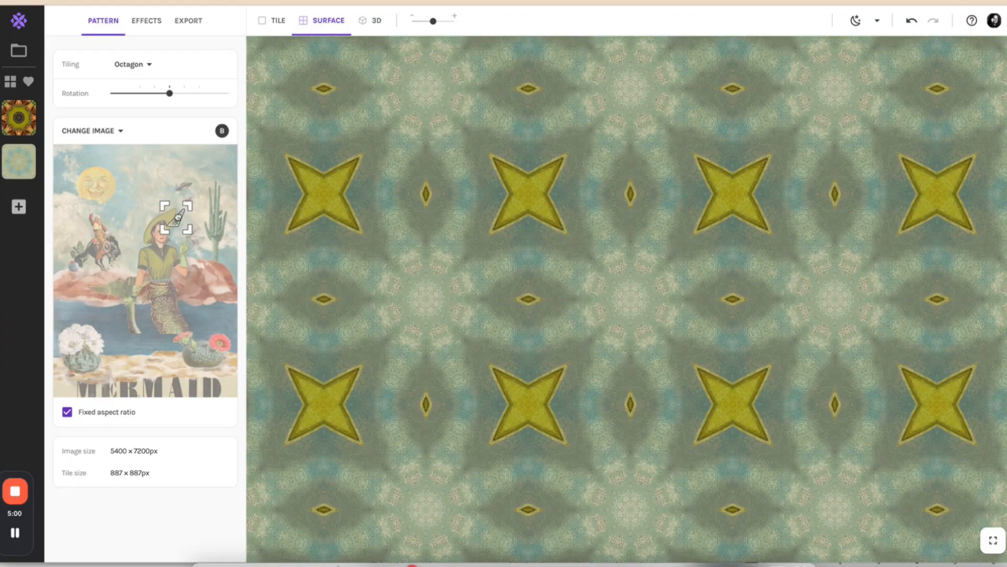
{"action": "left_click", "coordinate": [138, 64]}
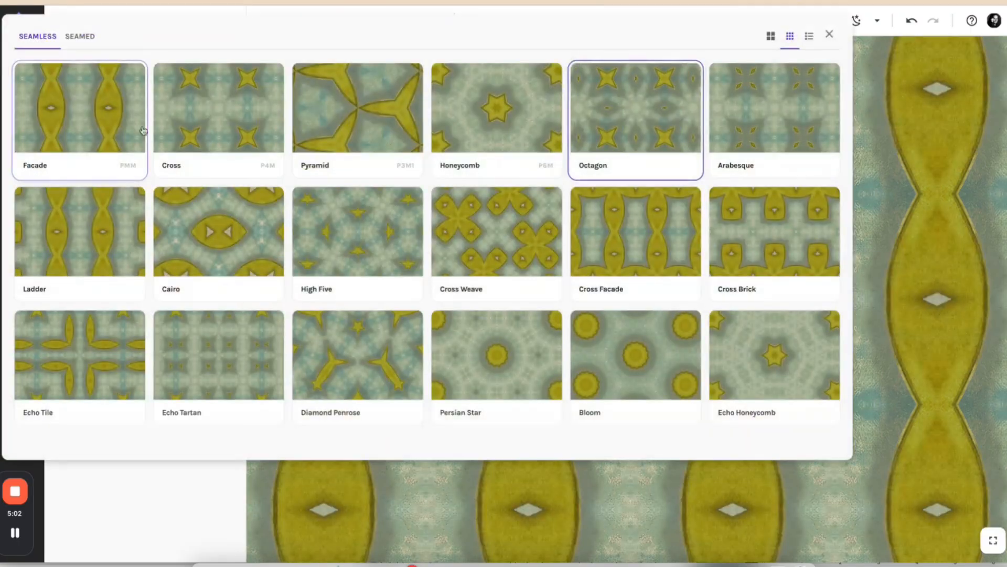
{"action": "left_click", "coordinate": [631, 332]}
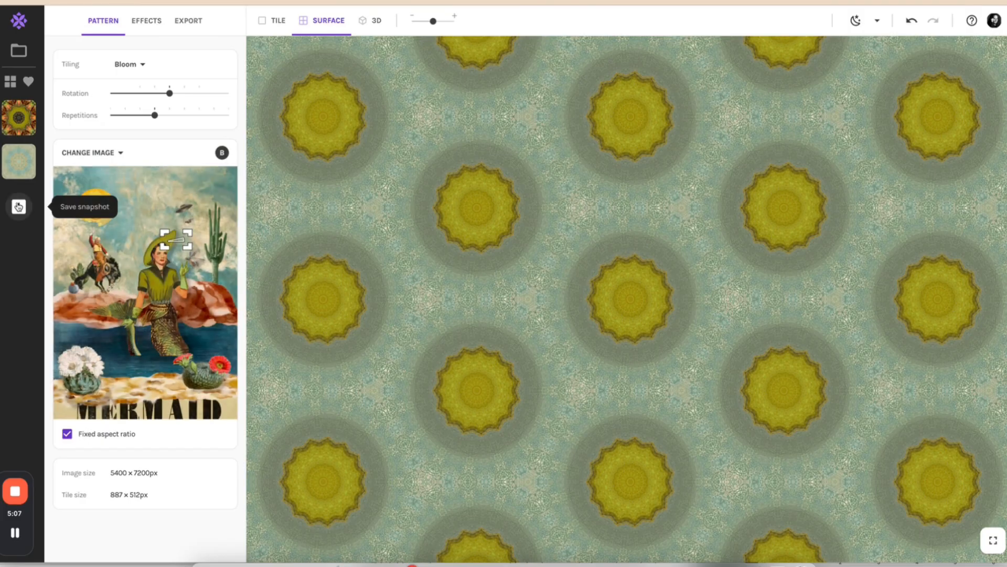
{"action": "left_click", "coordinate": [19, 207]}
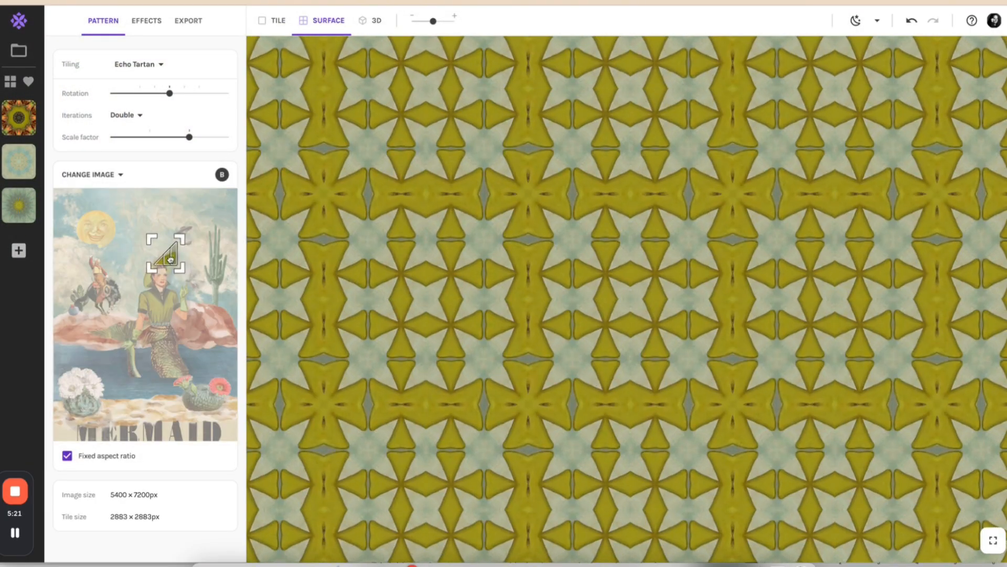
Sample the horse rider with a 673 x 673 px tile, set the tiling to Octagon, shrink the surface scale and save a snapshot.
{"action": "left_click_drag", "start_coordinate": [166, 255], "coordinate": [109, 255]}
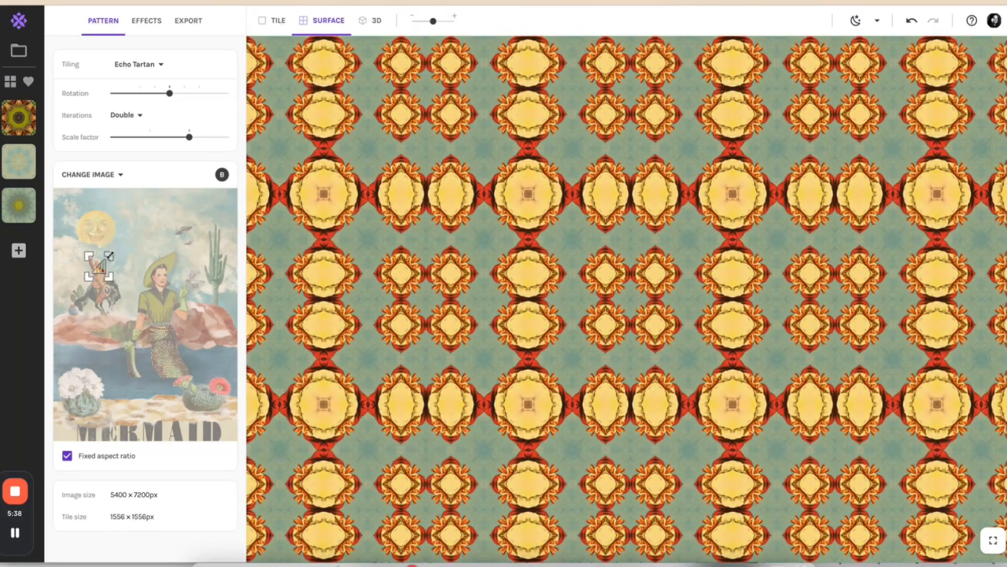
{"action": "double_click", "coordinate": [139, 70]}
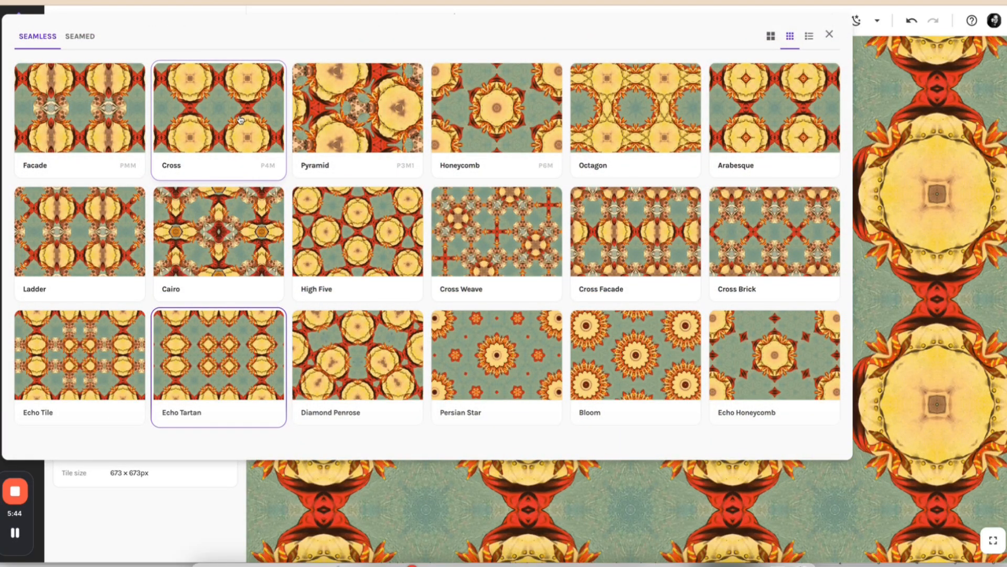
{"action": "left_click", "coordinate": [608, 158]}
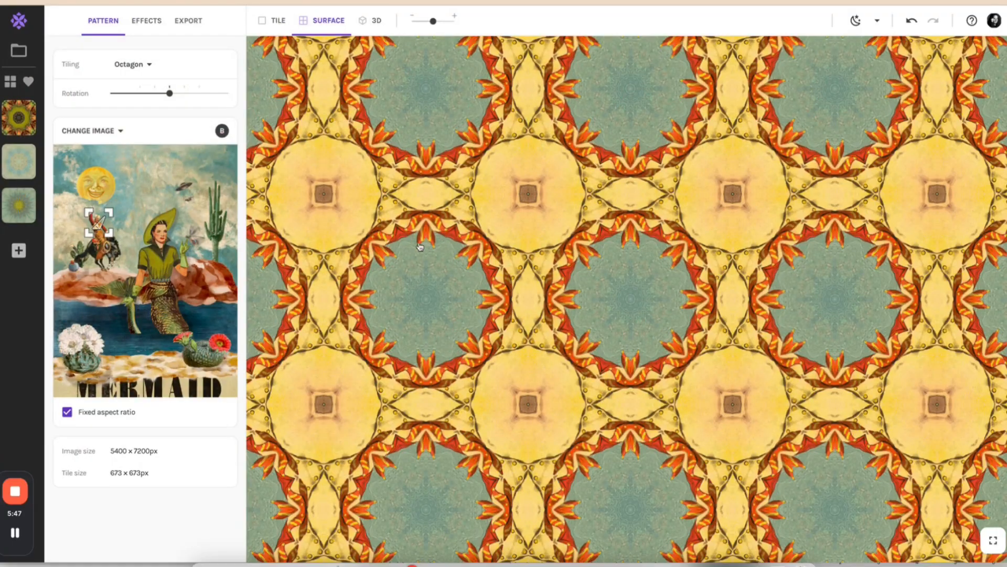
{"action": "left_click_drag", "start_coordinate": [432, 21], "coordinate": [413, 23]}
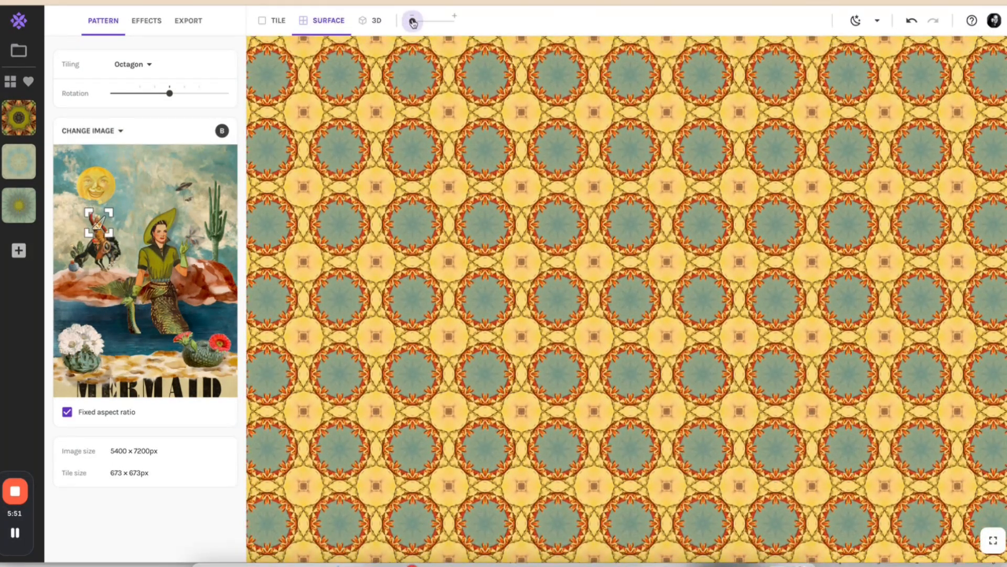
{"action": "left_click", "coordinate": [18, 251]}
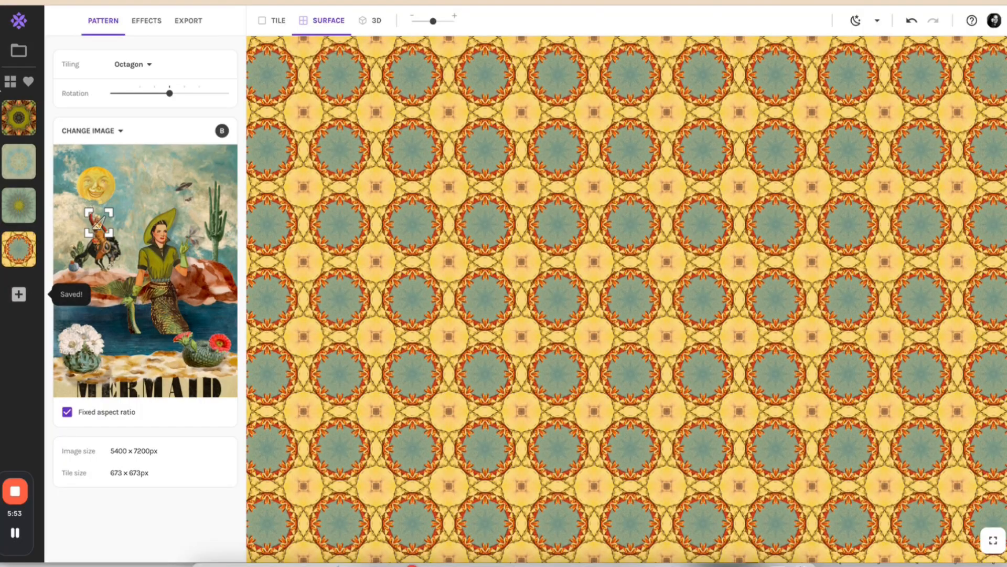
Set the tiling to Ladder, move the sample area down onto the horse and save a snapshot.
{"action": "mouse_move", "coordinate": [25, 106]}
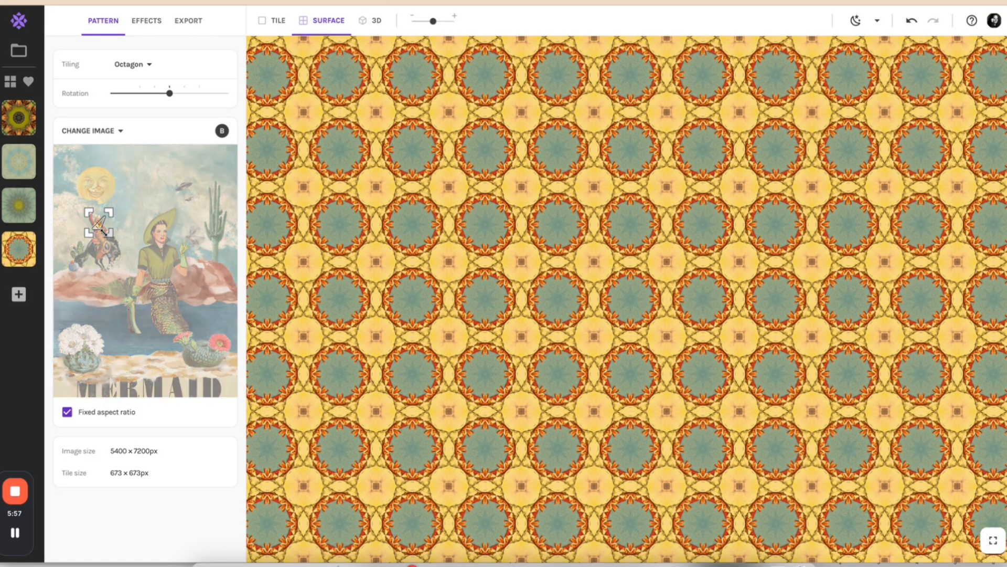
{"action": "left_click", "coordinate": [133, 65]}
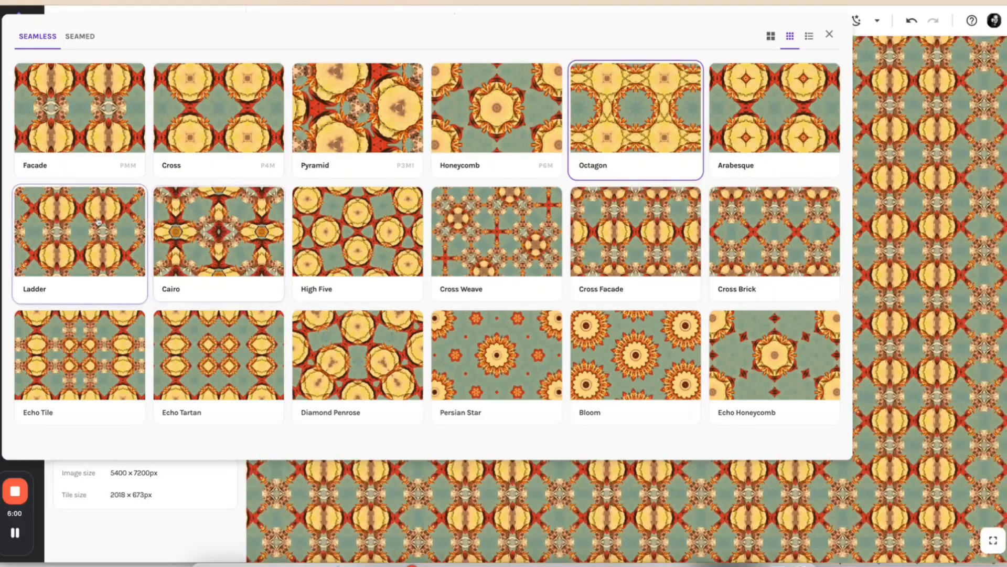
{"action": "left_click", "coordinate": [98, 222]}
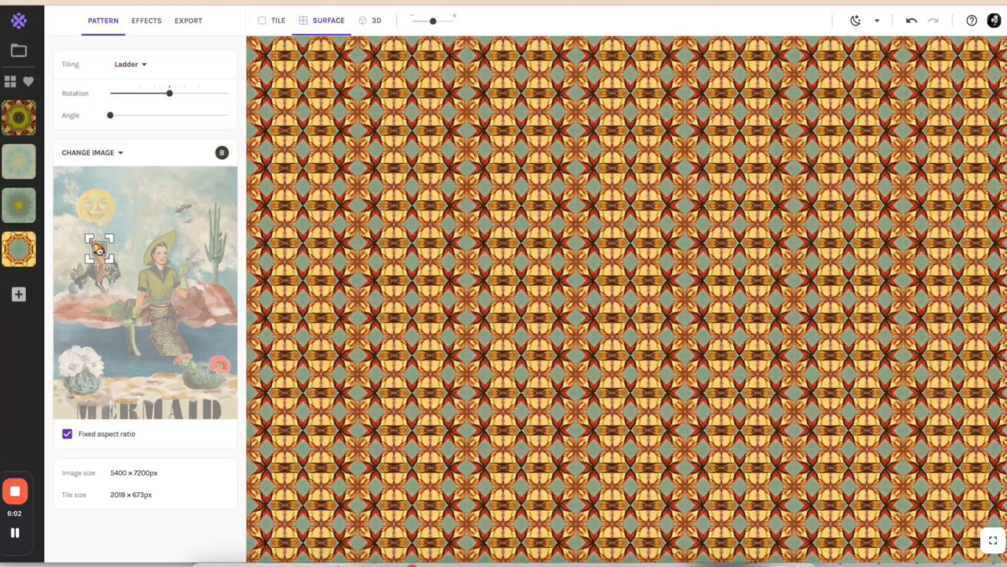
{"action": "left_click_drag", "start_coordinate": [100, 250], "coordinate": [103, 269]}
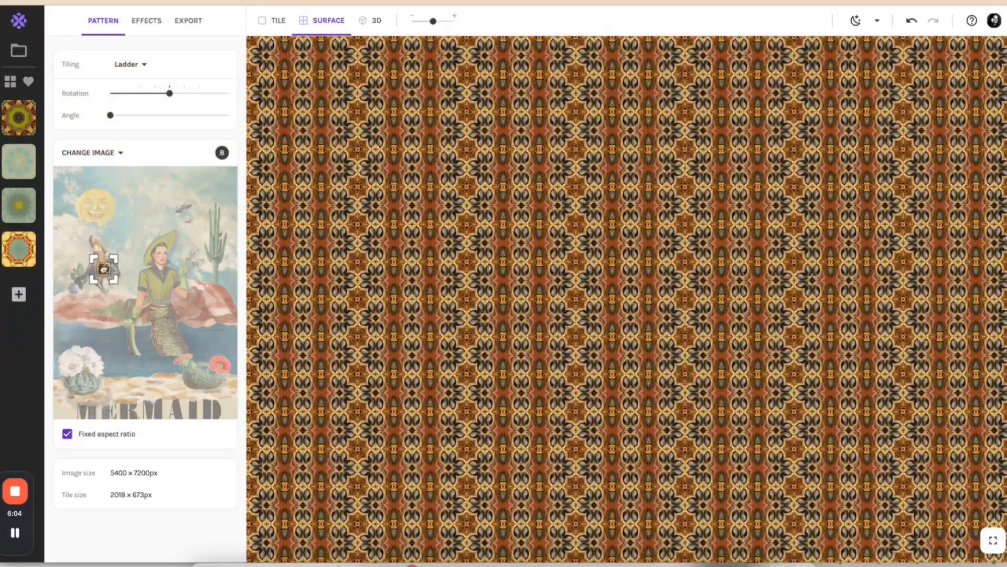
{"action": "left_click", "coordinate": [18, 294]}
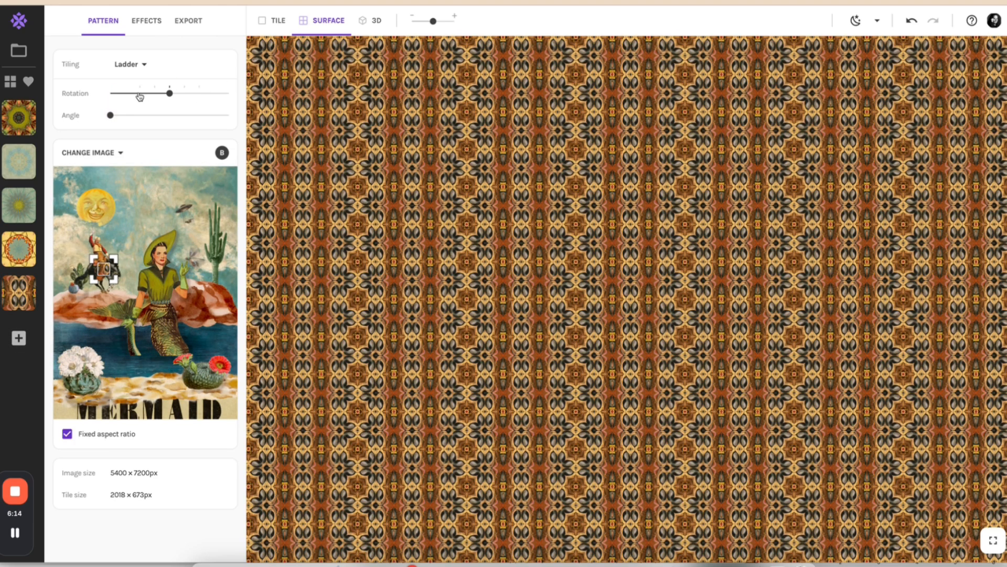
Rotate the Ladder pattern so its stripes run horizontally, adjust the surface scale and save a snapshot.
{"action": "left_click_drag", "start_coordinate": [171, 93], "coordinate": [201, 95]}
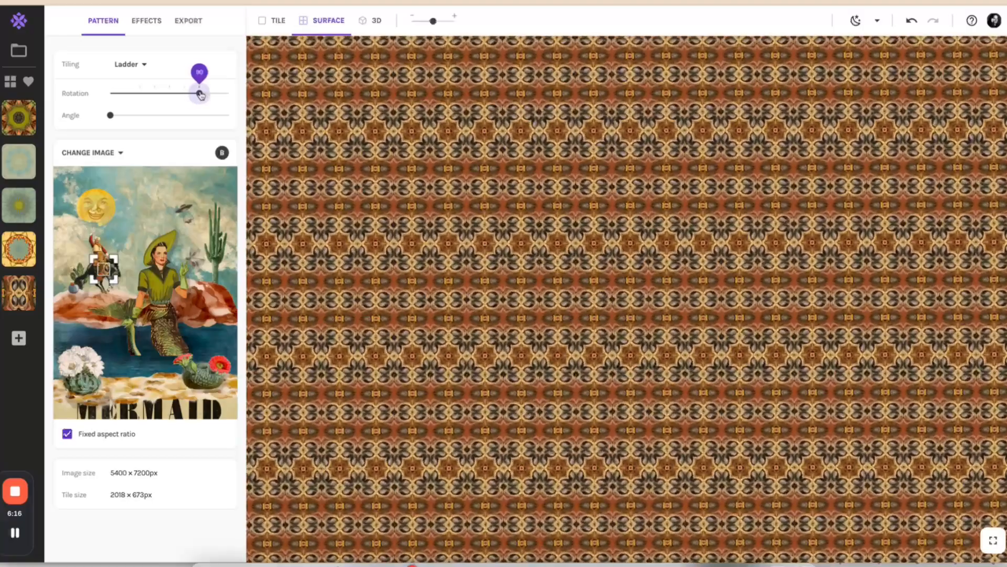
{"action": "left_click", "coordinate": [432, 22]}
{"action": "left_click", "coordinate": [15, 340]}
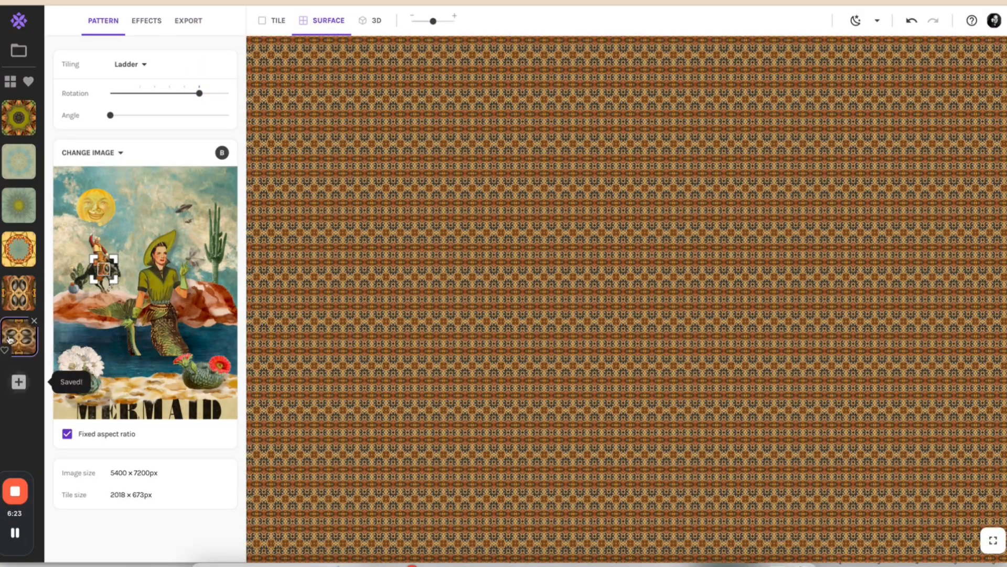
View the Ladder pattern as a single tile and as a surface, then reload the snapshot with vertical stripes.
{"action": "left_click", "coordinate": [272, 20]}
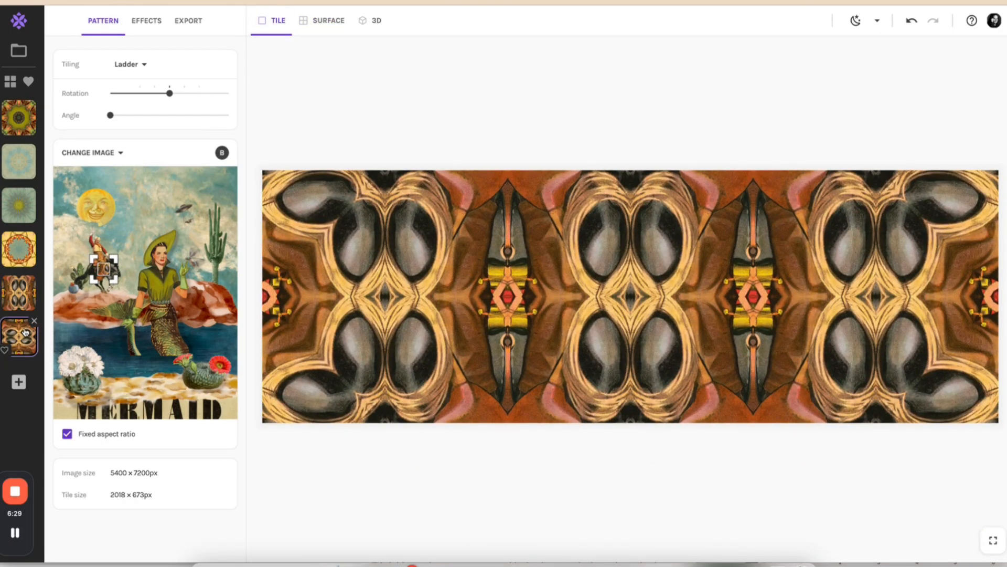
{"action": "left_click", "coordinate": [330, 21]}
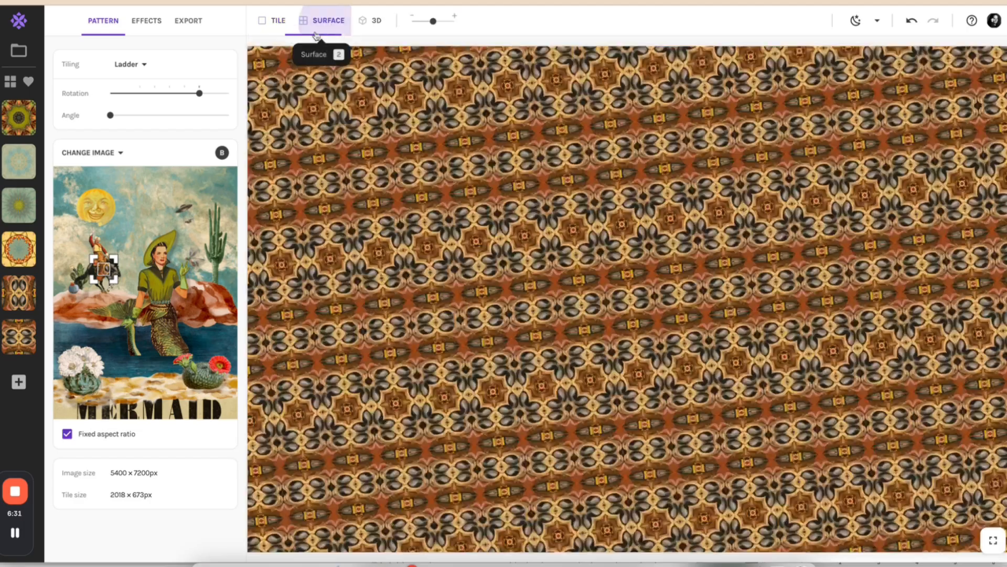
{"action": "left_click", "coordinate": [25, 303]}
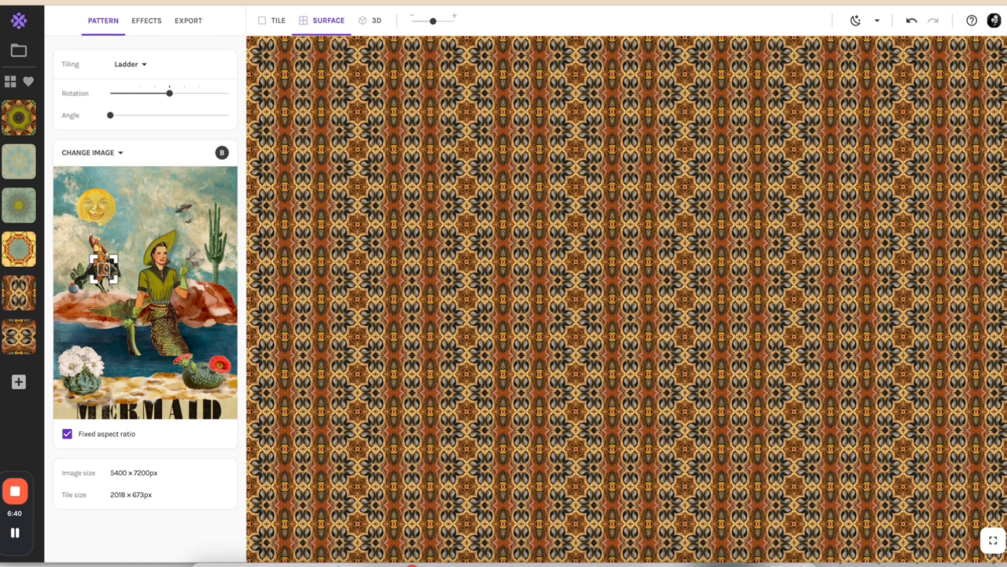
Switch to the WordPress draft of the Wild West Cowboy Scrapbook Patterns post and look through its printables graphic and introduction.
{"action": "left_click", "coordinate": [456, 2]}
{"action": "scroll", "coordinate": [458, 235], "scroll_direction": "up", "scroll_amount": 18}
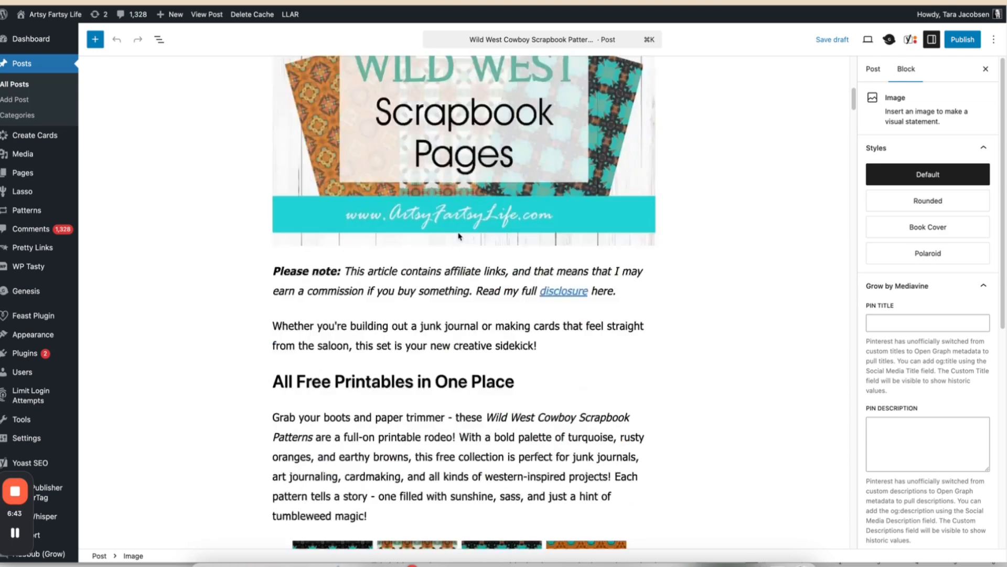
{"action": "scroll", "coordinate": [459, 235], "scroll_direction": "down", "scroll_amount": 15}
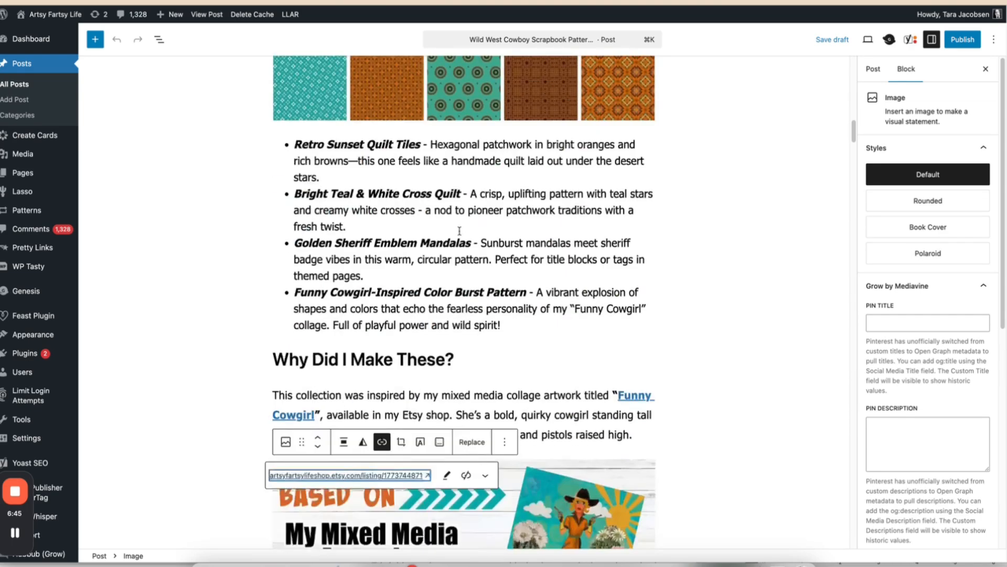
{"action": "scroll", "coordinate": [461, 236], "scroll_direction": "down", "scroll_amount": 8}
{"action": "scroll", "coordinate": [402, 275], "scroll_direction": "up", "scroll_amount": 4}
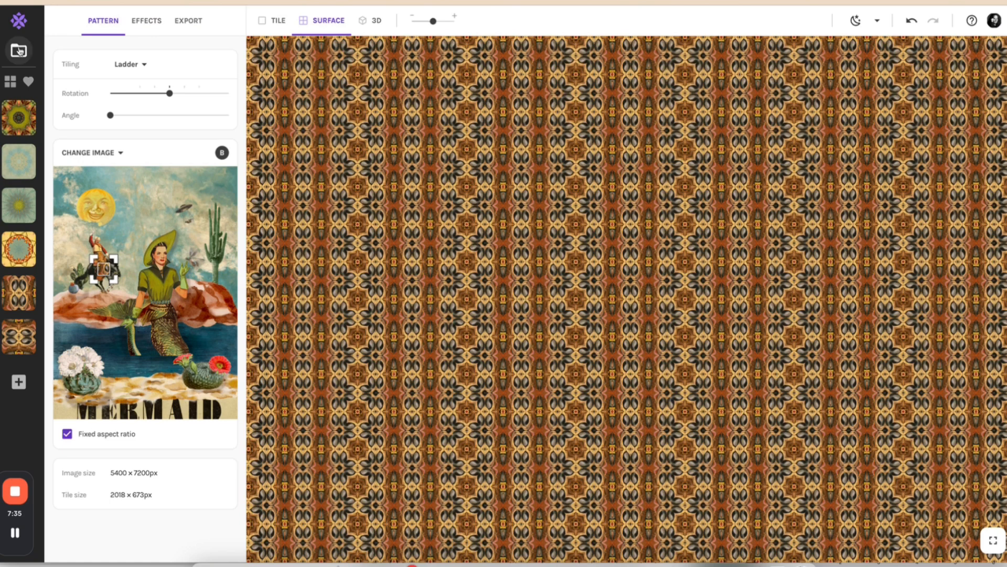
View the saved patterns in the Halloween Pumpkin collection, then return to the pattern editor.
{"action": "left_click", "coordinate": [19, 51]}
{"action": "mouse_move", "coordinate": [917, 181]}
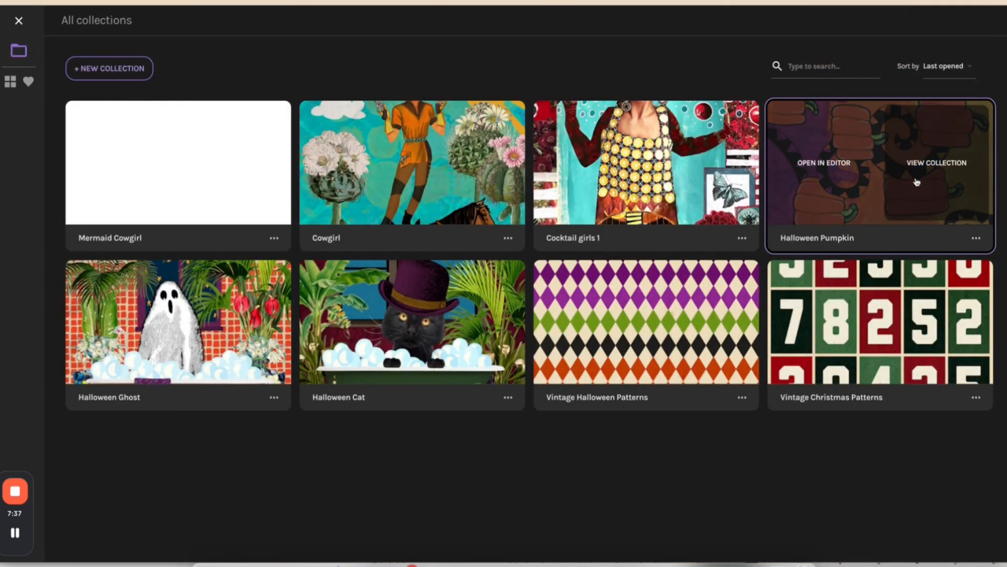
{"action": "left_click", "coordinate": [847, 184]}
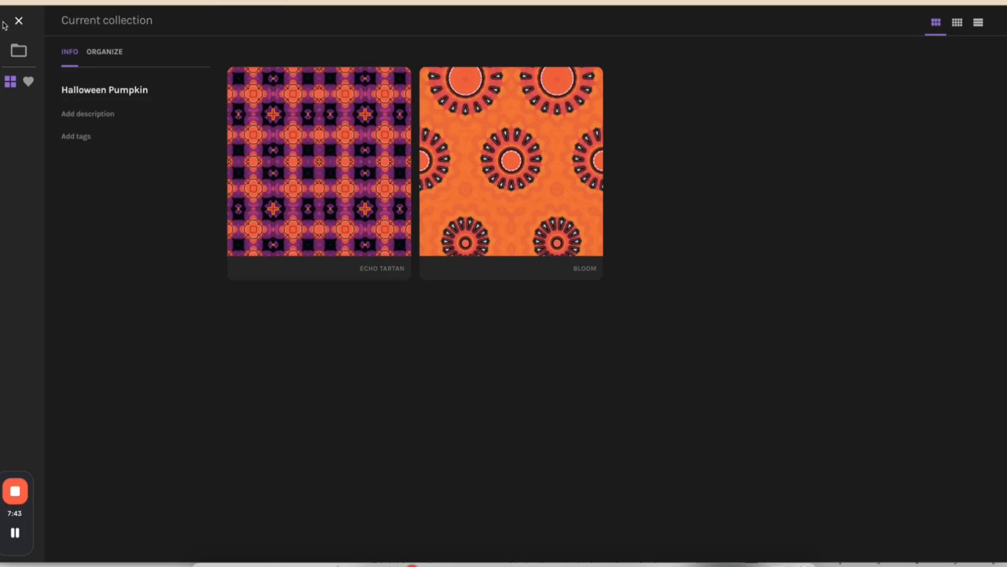
{"action": "left_click", "coordinate": [19, 20]}
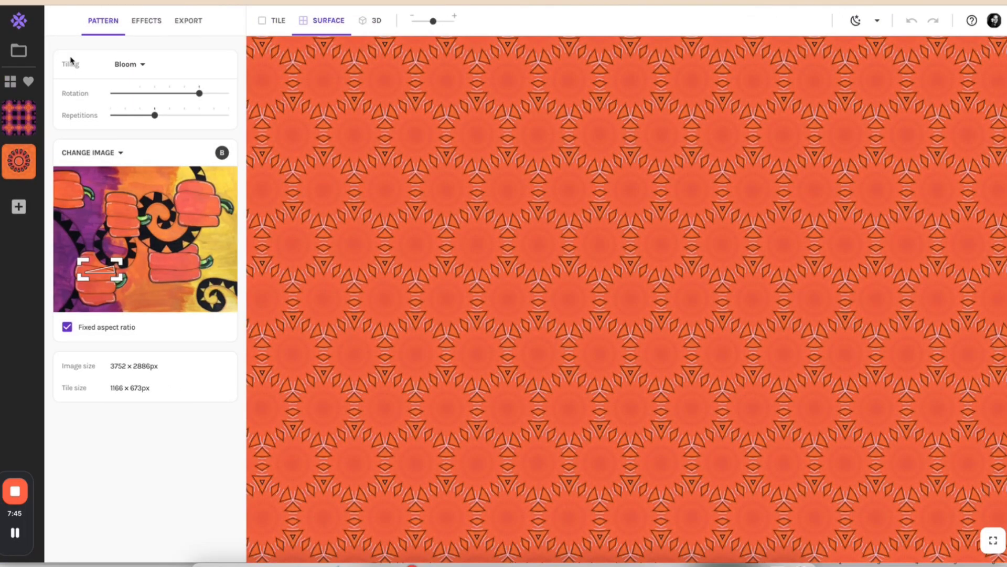
Open the Halloween Ghost collection and look through its saved patterns.
{"action": "left_click", "coordinate": [19, 50]}
{"action": "left_click", "coordinate": [234, 321]}
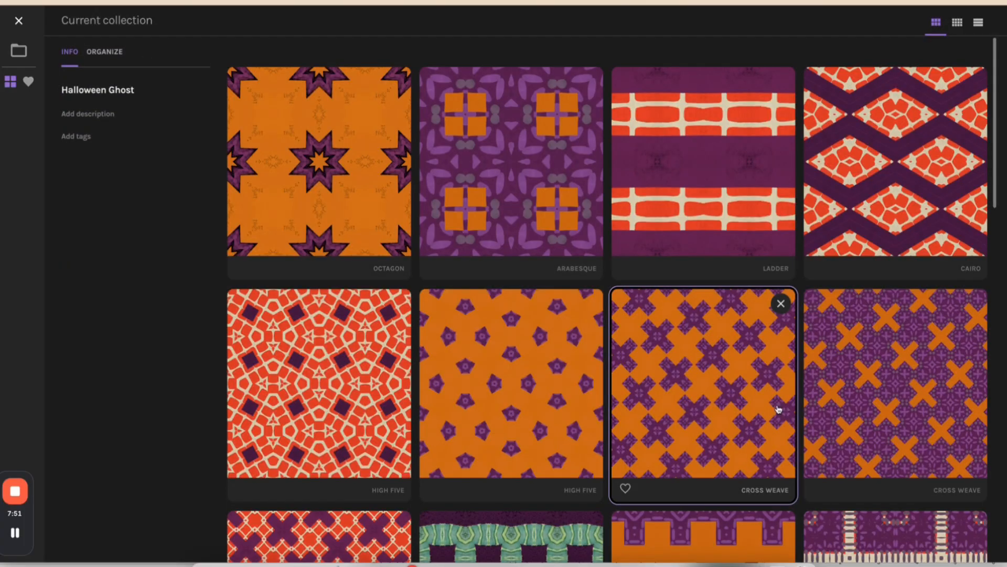
{"action": "scroll", "coordinate": [713, 403], "scroll_direction": "down", "scroll_amount": 2}
{"action": "scroll", "coordinate": [713, 403], "scroll_direction": "down", "scroll_amount": 10}
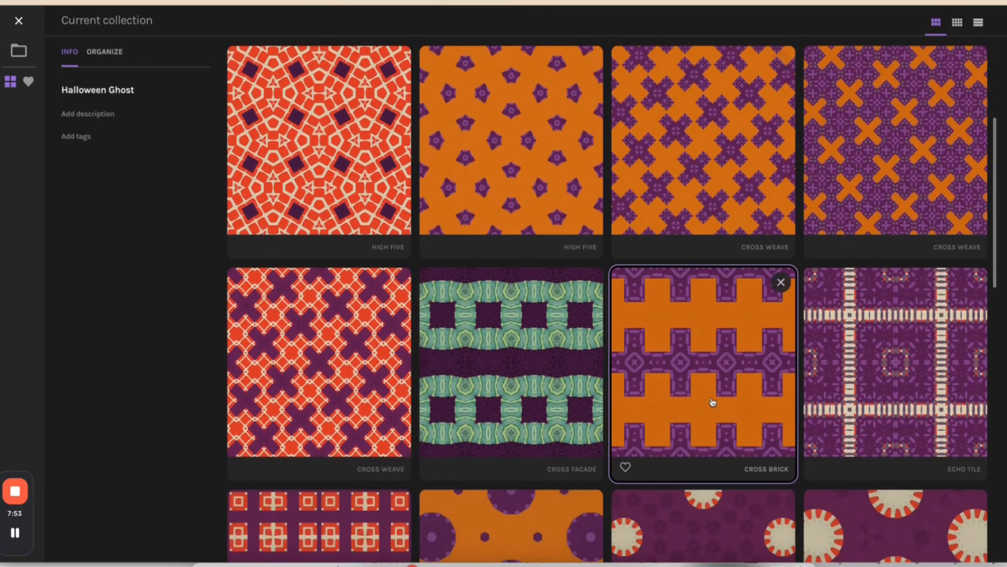
{"action": "scroll", "coordinate": [710, 399], "scroll_direction": "down", "scroll_amount": 7}
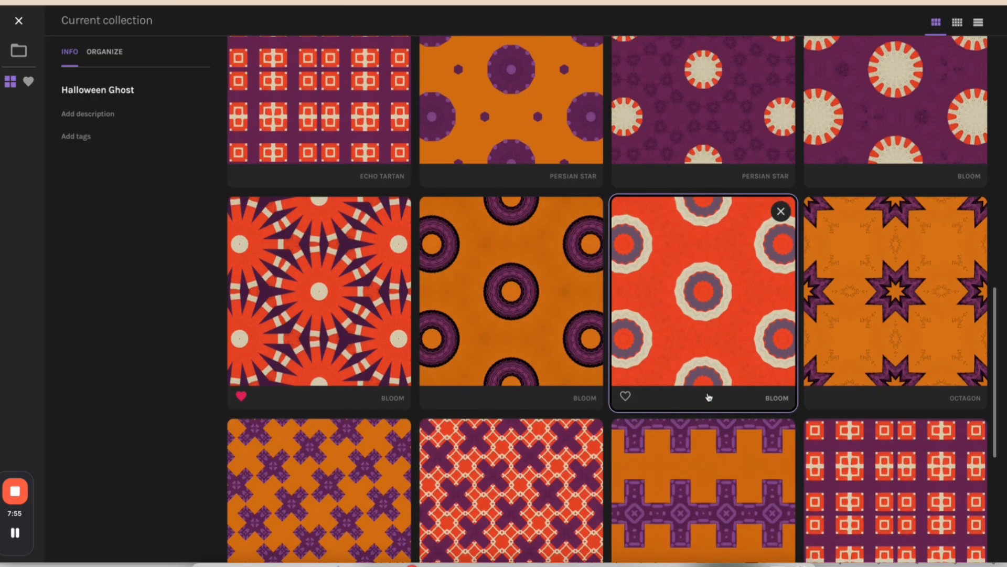